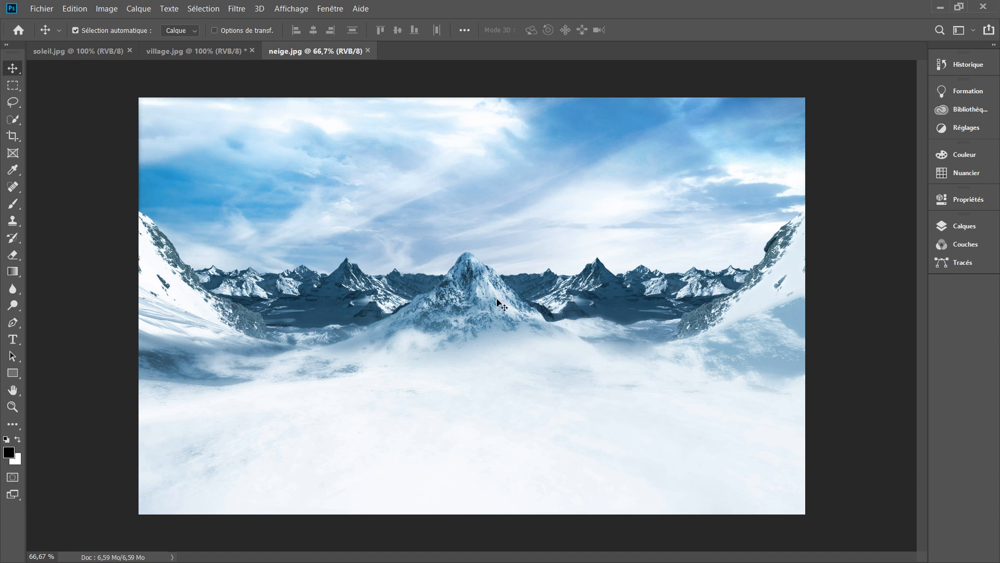
Unlock the background layer of neige.jpg and copy the snowy landscape into village.jpg as a new layer
left_click(972, 226)
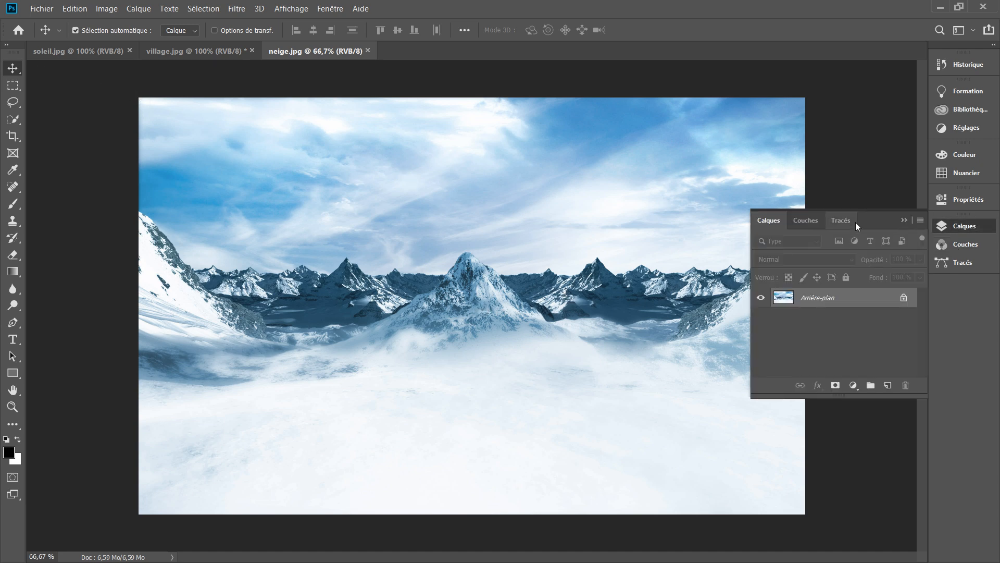
left_click(905, 299)
key("h")
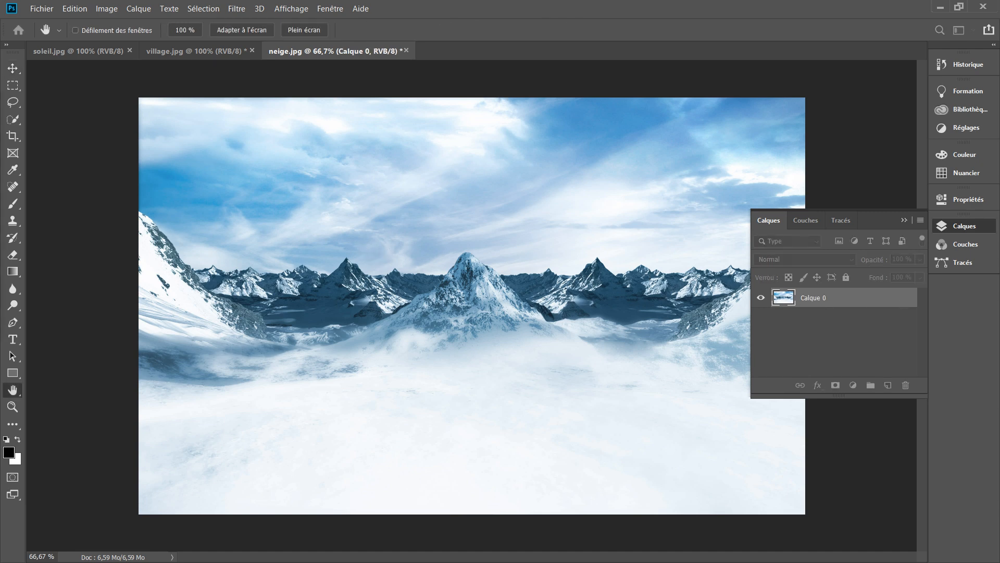
key("v")
left_click_drag(521, 371, 345, 168)
left_click_drag(529, 320, 533, 287)
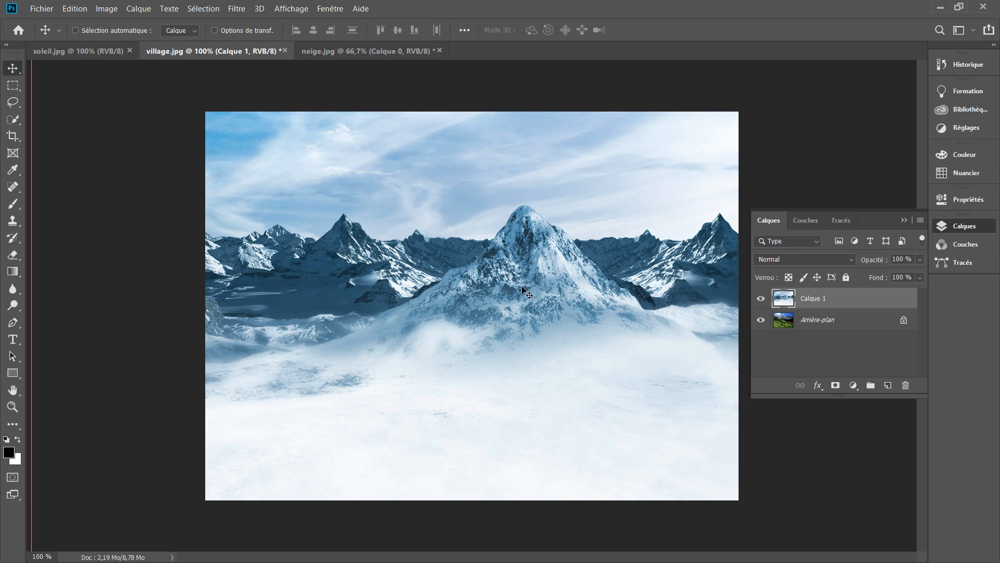
Scale the snow layer proportionally to about 80% and position its center at X 512 px, Y 373 px
key("ctrl+t")
key("ctrl+0")
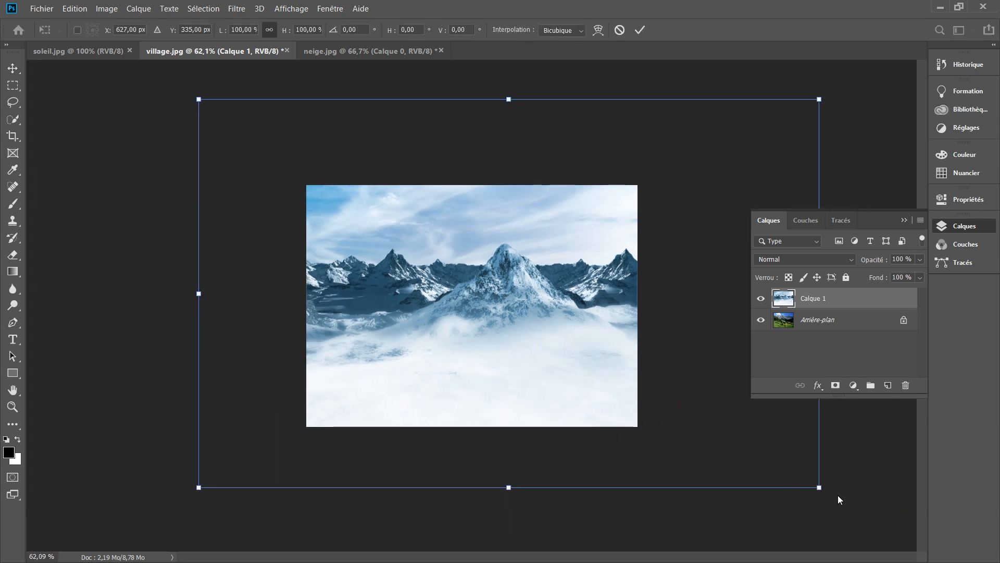
left_click_drag(819, 487, 702, 427)
left_click_drag(492, 200, 514, 238)
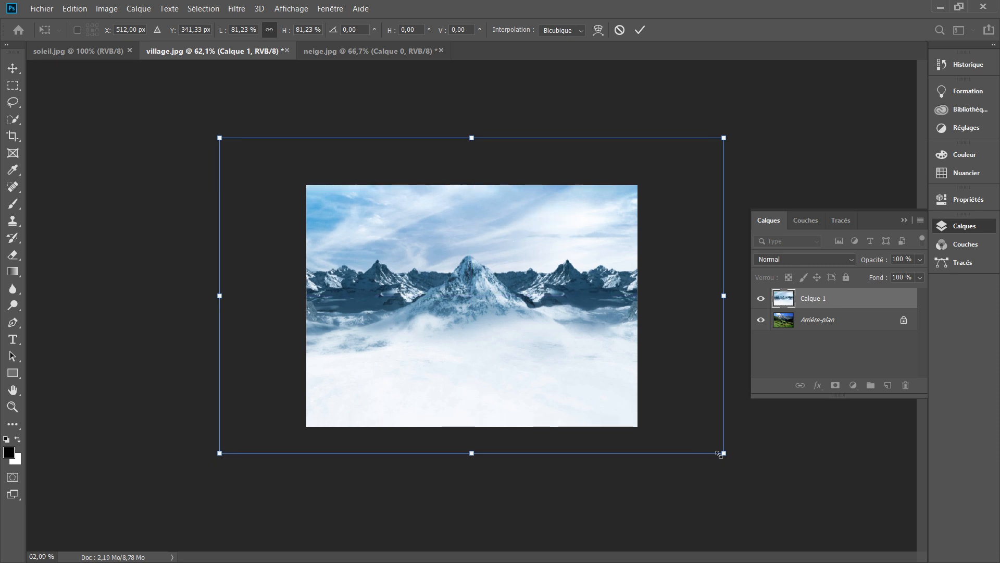
left_click_drag(723, 452, 717, 449)
mouse_move(453, 250)
left_mouse_down()
mouse_move(474, 276)
mouse_move(457, 262)
left_mouse_up()
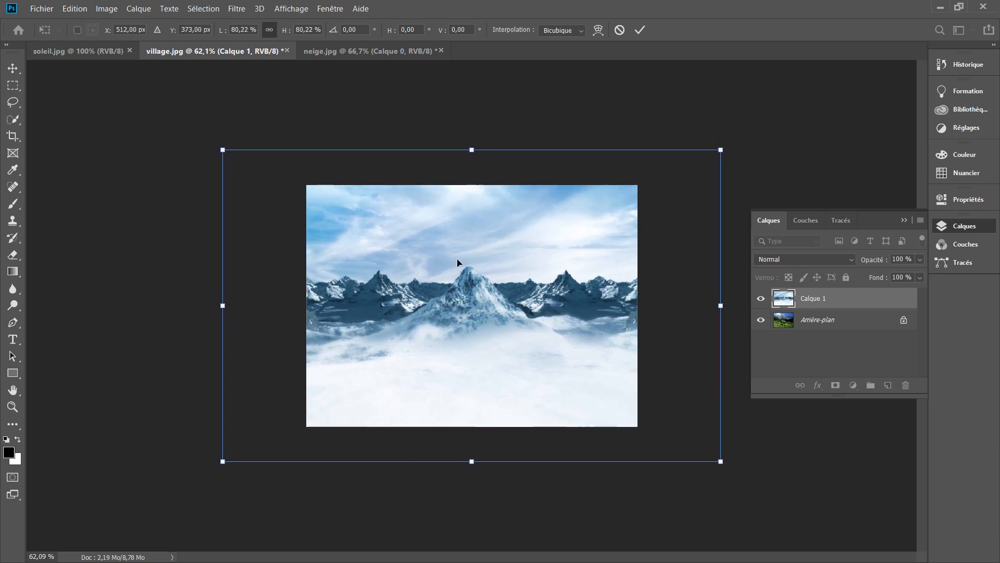
key("Return")
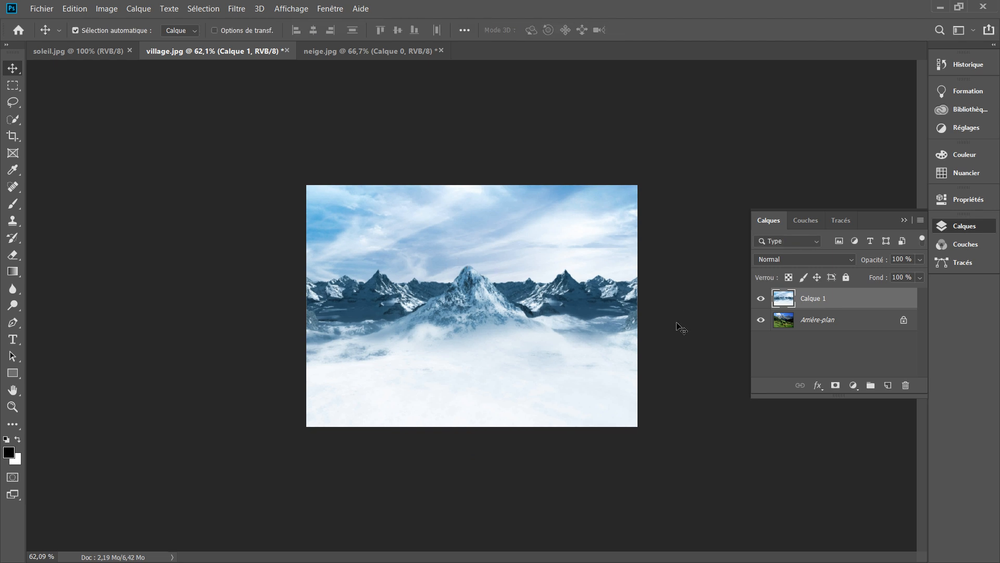
Convert the village background into a regular layer and place it above the snow layer
left_click(823, 321)
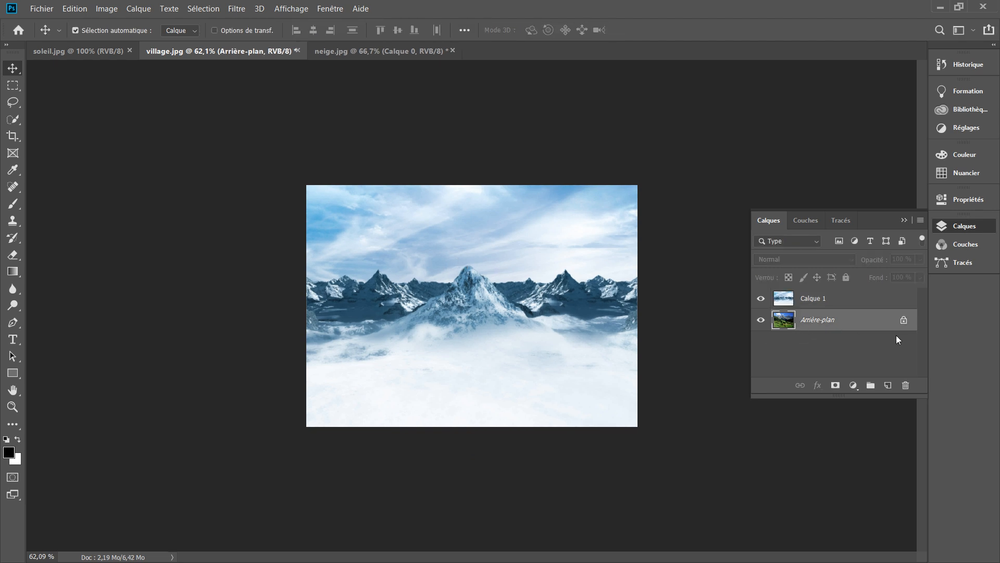
left_click(904, 323)
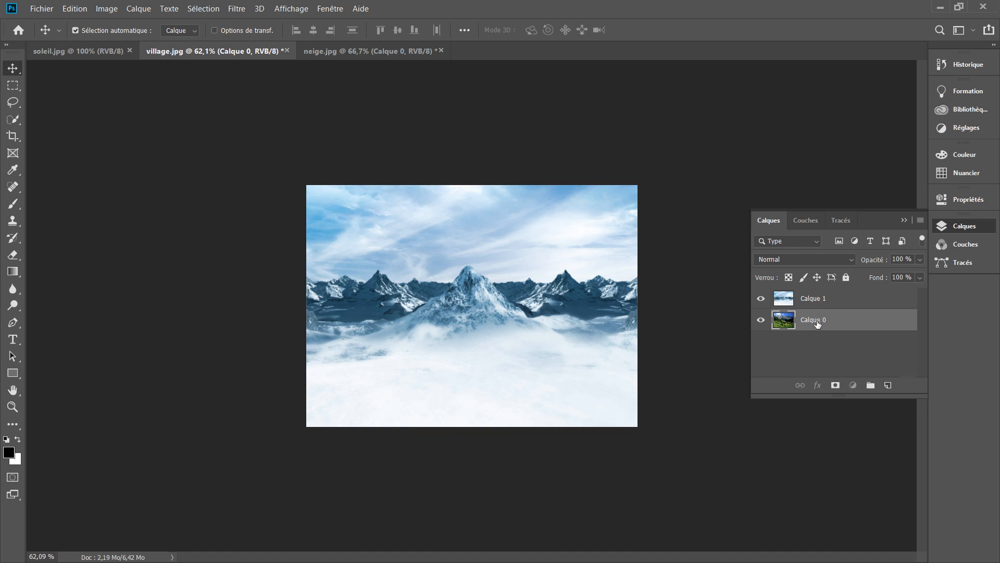
left_click_drag(818, 322, 809, 293)
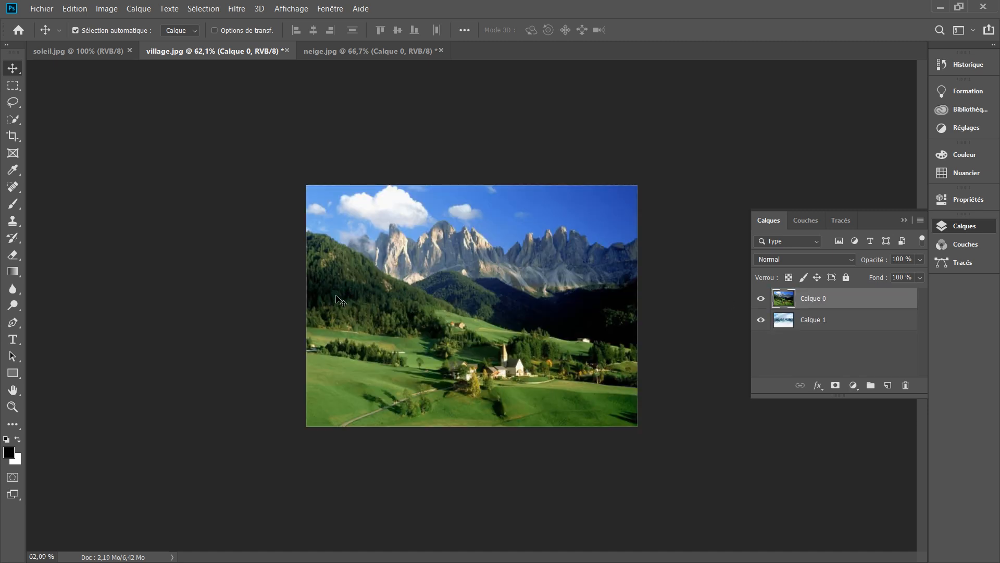
key("ctrl+1")
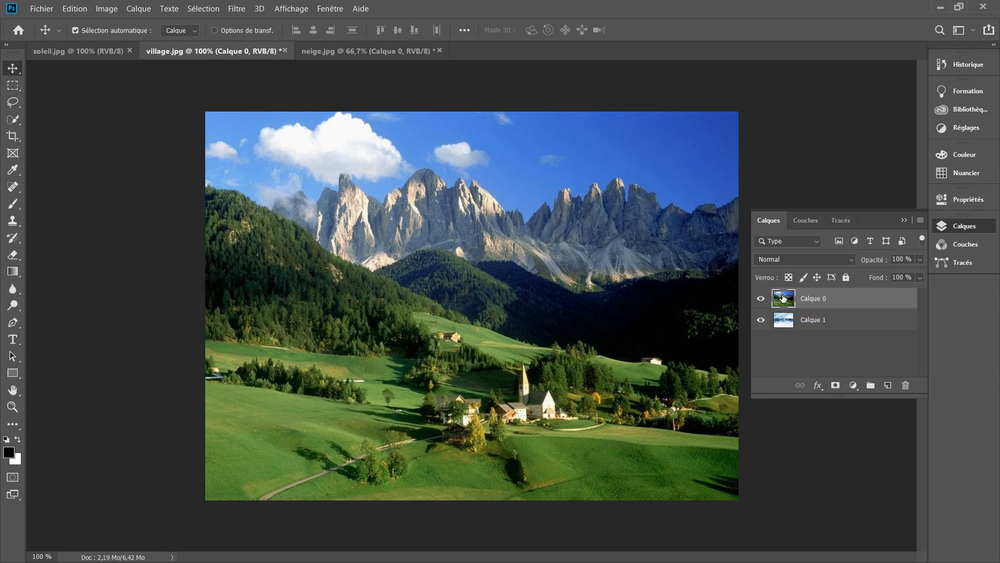
Add a layer mask to the village layer and paint black over its sky and mountains with a 118 px brush
left_click(836, 387)
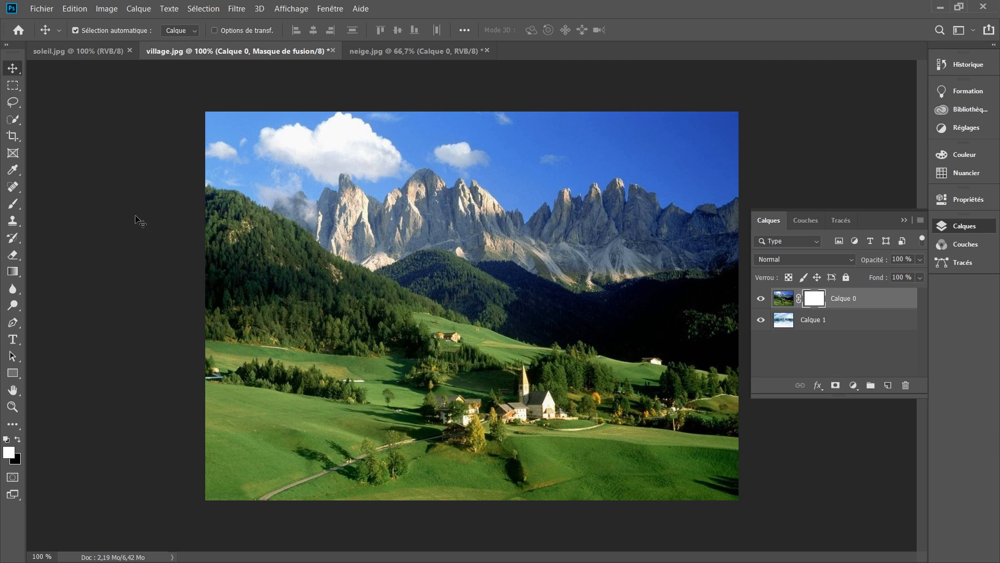
left_click(19, 200)
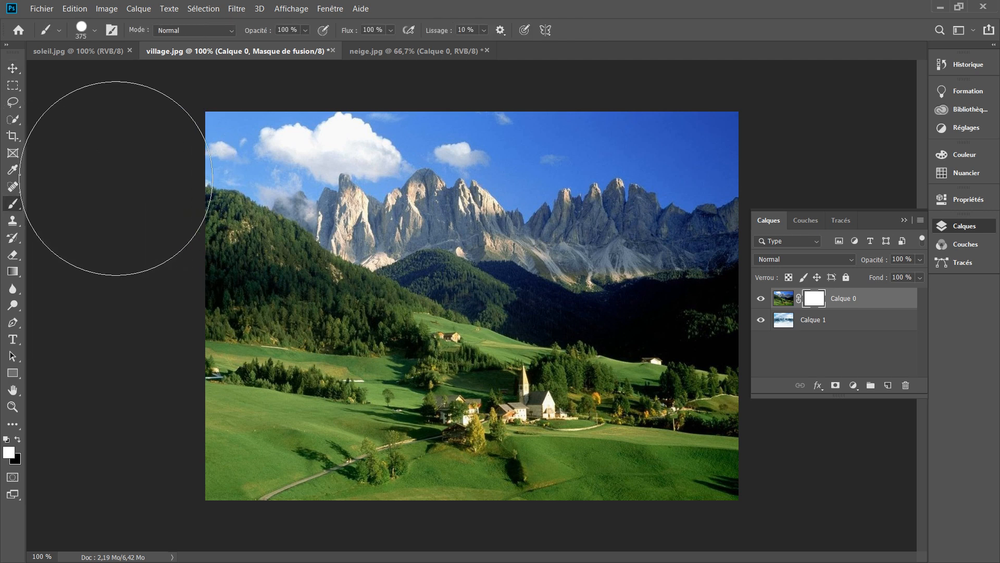
right_click(294, 224, "alt")
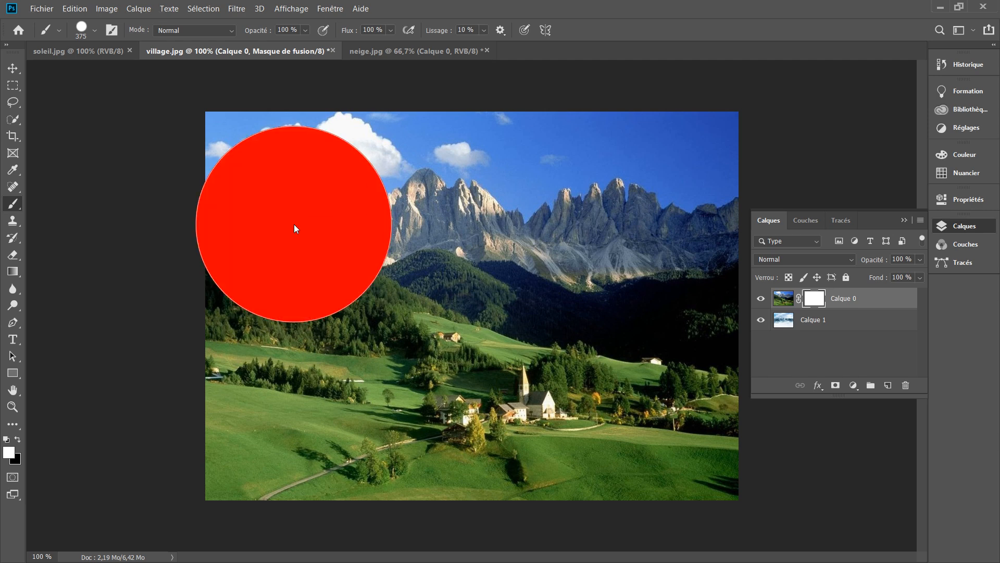
mouse_move(295, 228)
left_mouse_down()
mouse_move(220, 205)
mouse_move(177, 210)
left_mouse_up()
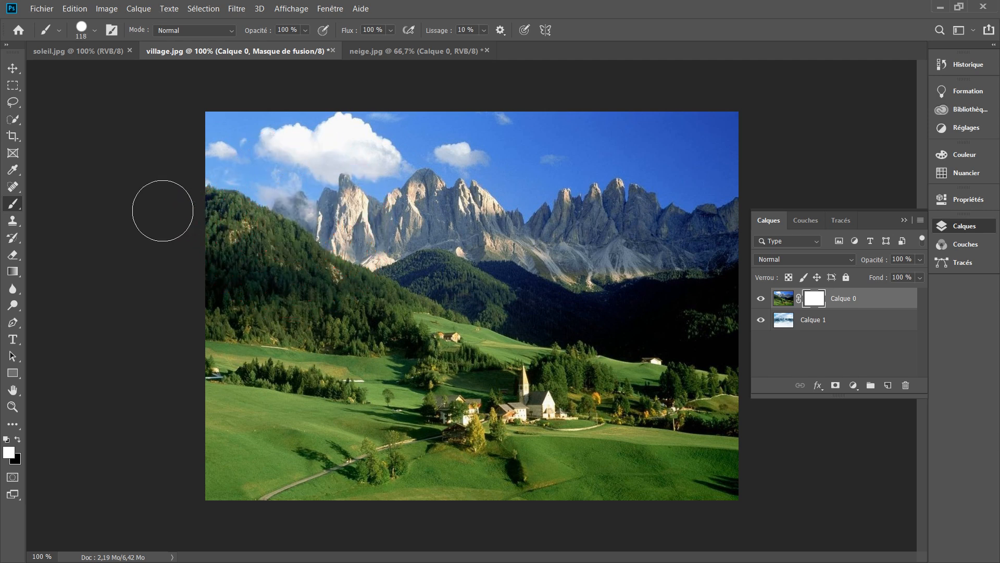
left_click(18, 439)
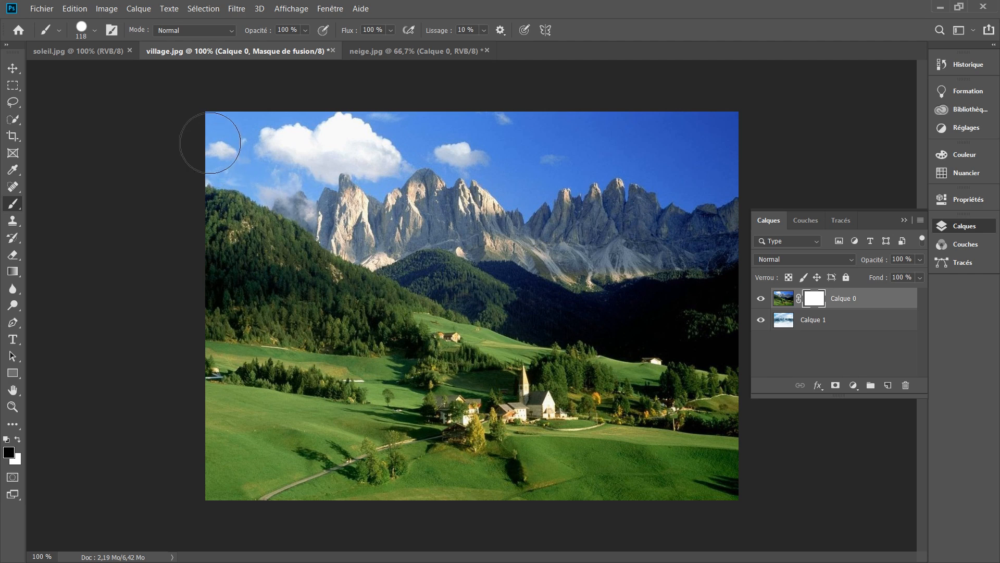
mouse_move(210, 142)
left_mouse_down()
mouse_move(497, 198)
mouse_move(763, 226)
mouse_move(668, 238)
mouse_move(517, 237)
mouse_move(194, 204)
mouse_move(260, 141)
mouse_move(248, 121)
mouse_move(688, 155)
mouse_move(800, 146)
mouse_move(594, 175)
mouse_move(490, 160)
mouse_move(561, 121)
mouse_move(739, 109)
mouse_move(783, 123)
left_mouse_up()
mouse_move(719, 279)
left_mouse_down()
mouse_move(523, 276)
mouse_move(279, 251)
mouse_move(195, 262)
mouse_move(361, 284)
mouse_move(564, 281)
mouse_move(763, 302)
left_mouse_up()
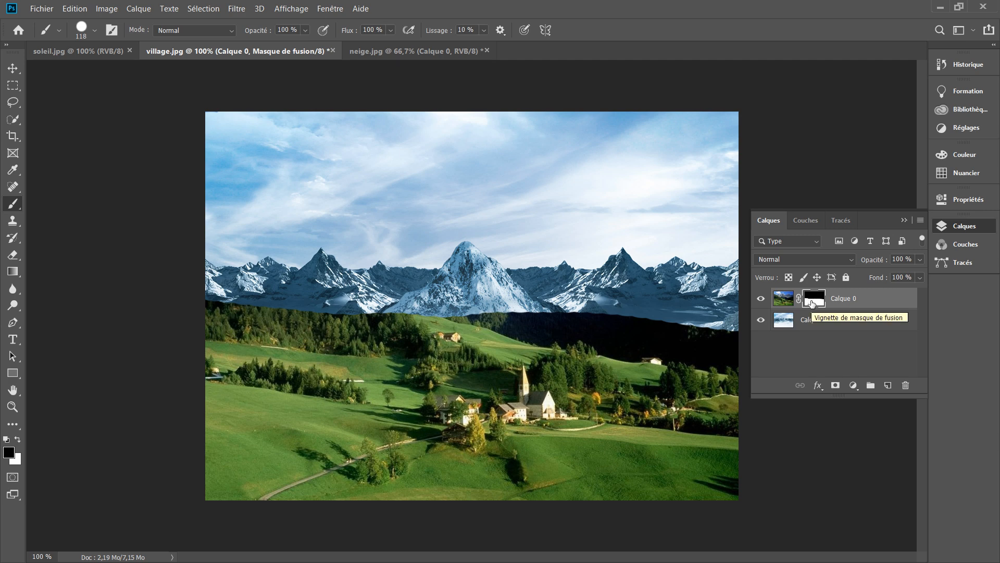
Paint white on the mask to restore the village photo's wooded hills and lower mountains
key("x")
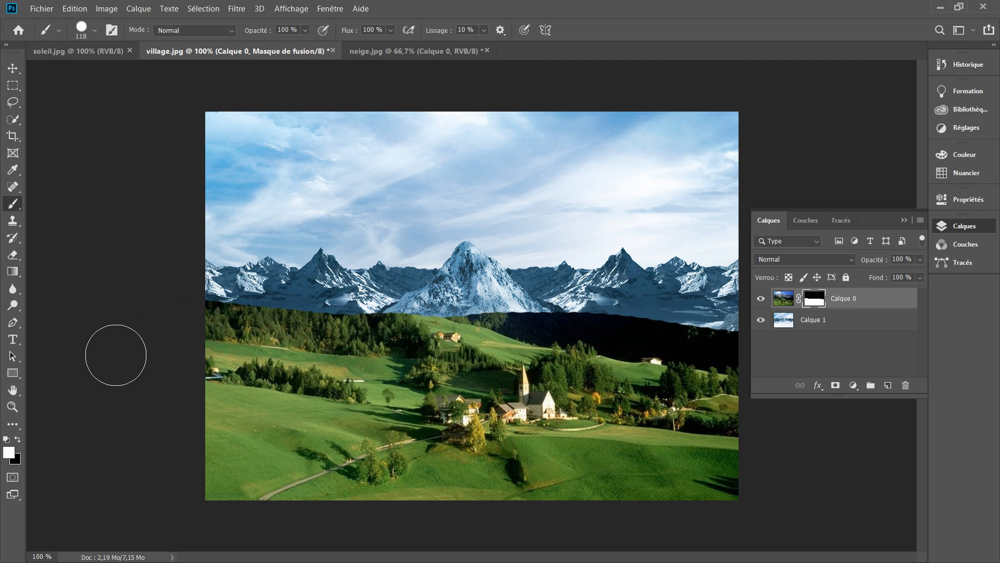
mouse_move(195, 304)
left_mouse_down()
mouse_move(393, 325)
mouse_move(547, 308)
mouse_move(714, 324)
mouse_move(727, 284)
mouse_move(368, 270)
mouse_move(244, 259)
mouse_move(198, 241)
mouse_move(266, 254)
mouse_move(258, 268)
mouse_move(248, 268)
mouse_move(268, 247)
left_mouse_up()
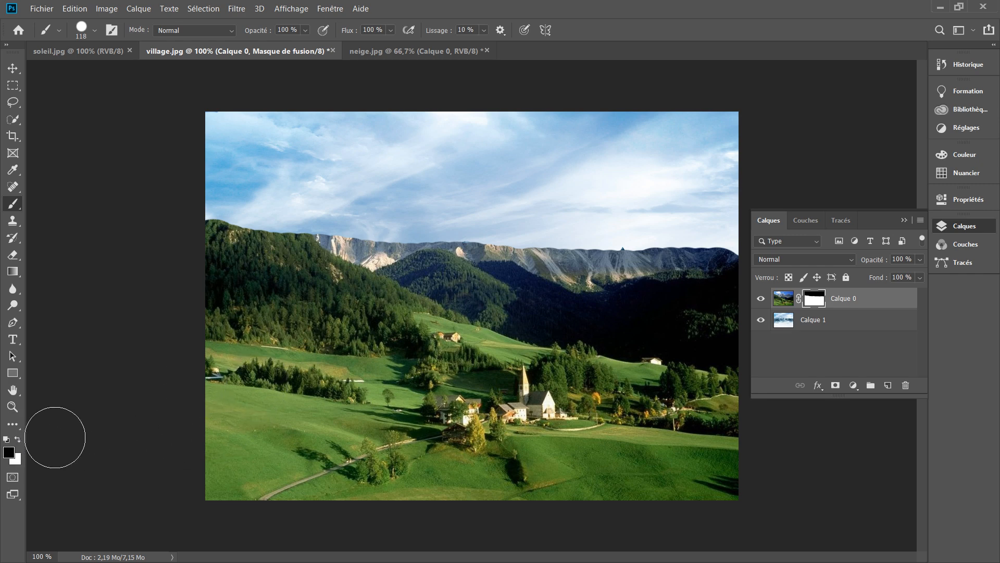
key("x")
key("x")
key("x")
Set the foreground color to gray #5e5e5e and paint a semi-transparent band across the mountains on the mask with a 143 px brush
left_click(8, 452)
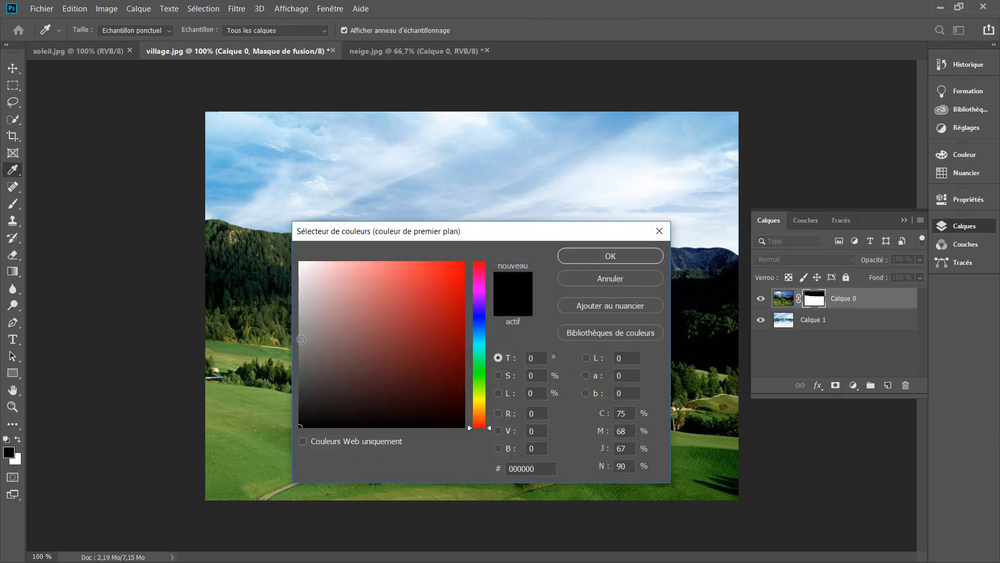
left_click(301, 344)
left_click_drag(290, 358, 283, 366)
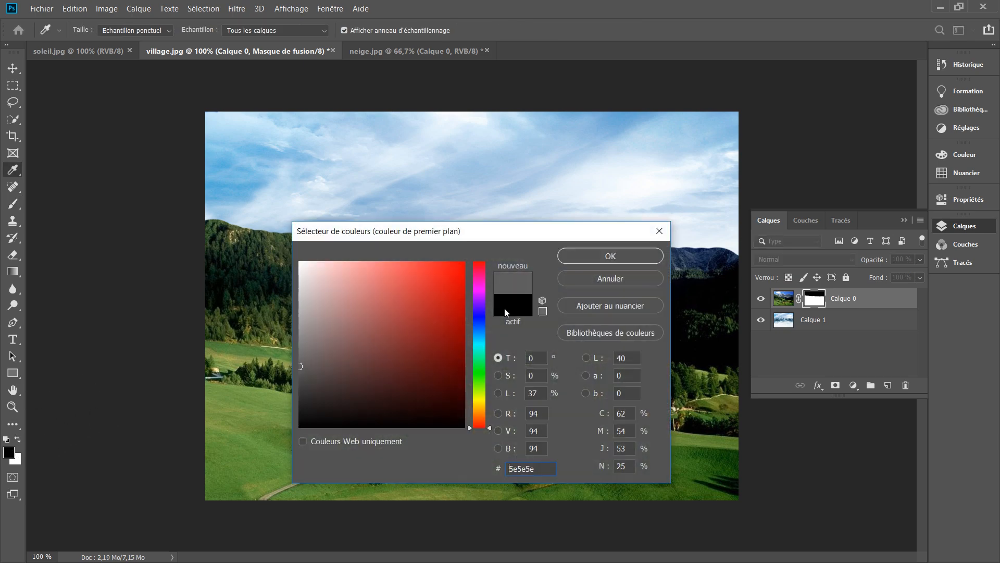
left_click(589, 255)
key("b")
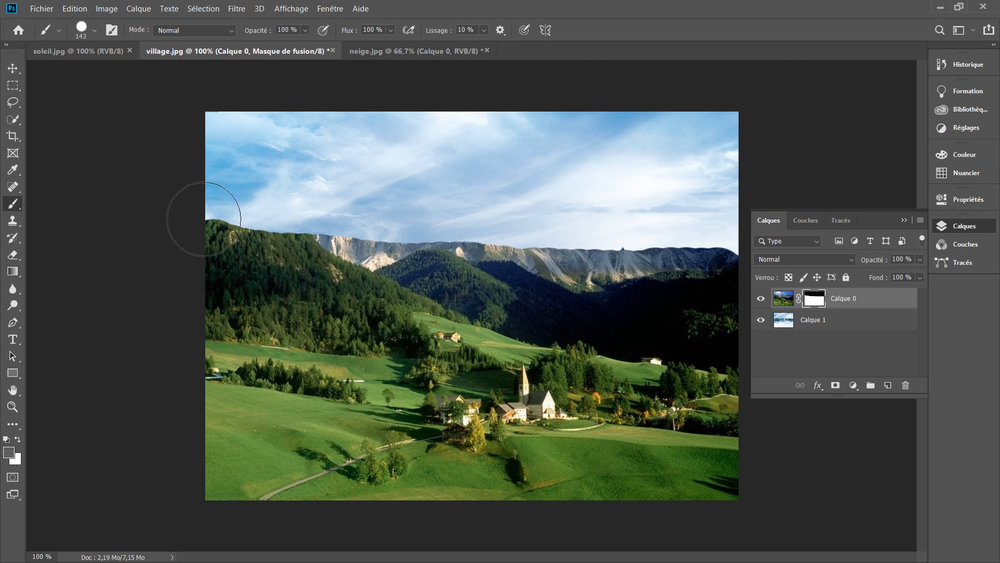
mouse_move(204, 218)
left_mouse_down()
mouse_move(297, 239)
mouse_move(552, 250)
mouse_move(713, 274)
mouse_move(323, 260)
mouse_move(206, 244)
left_mouse_up()
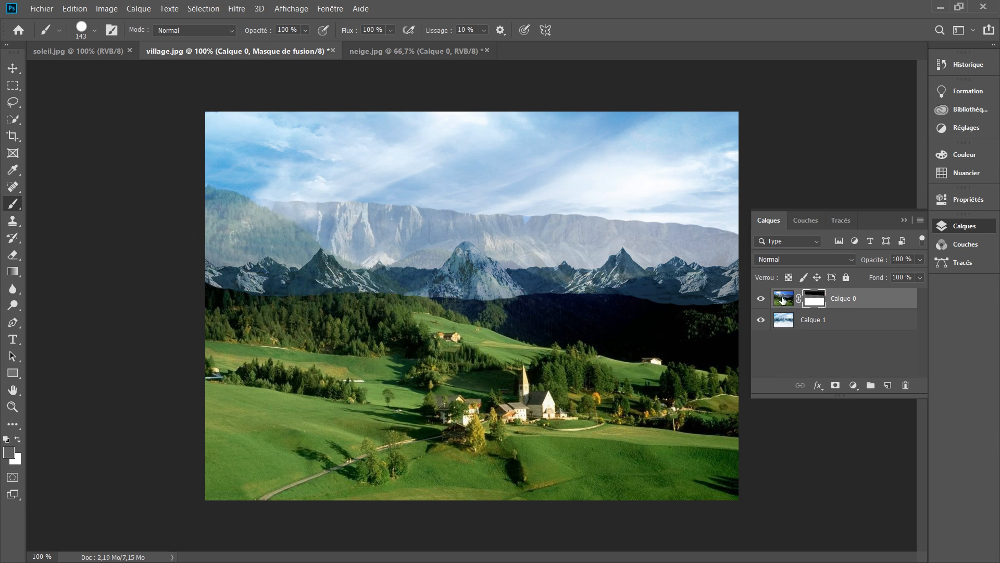
Hide the snow layer, view the village layer's mask on its own, and compare the image with the mask disabled and enabled
left_click(761, 320)
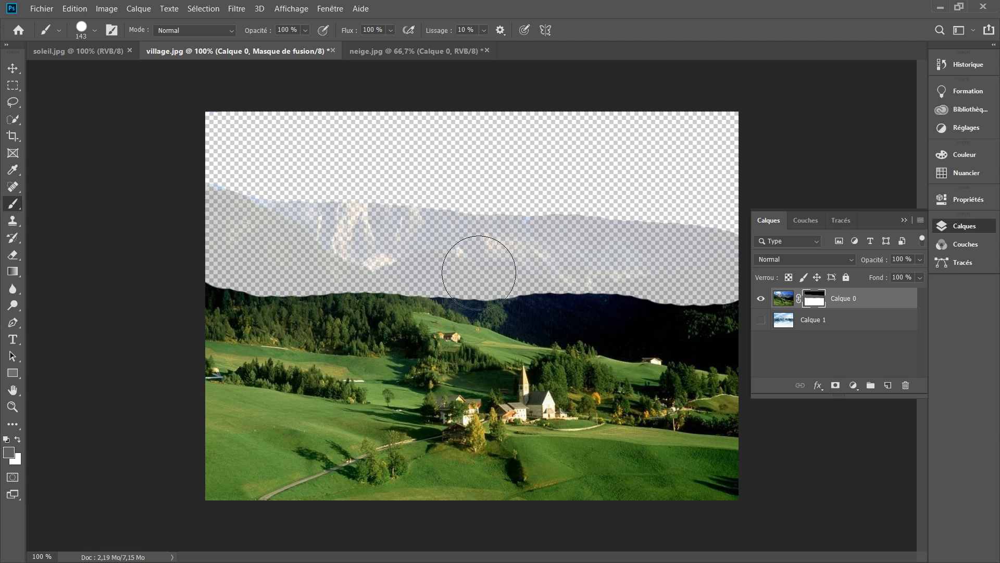
left_click(815, 302, "alt")
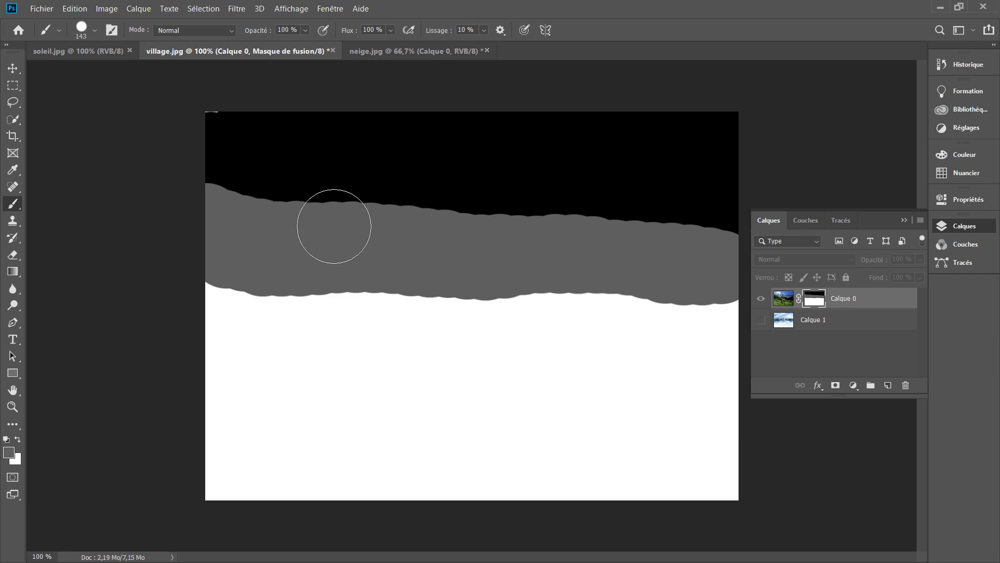
left_click(813, 301, "alt")
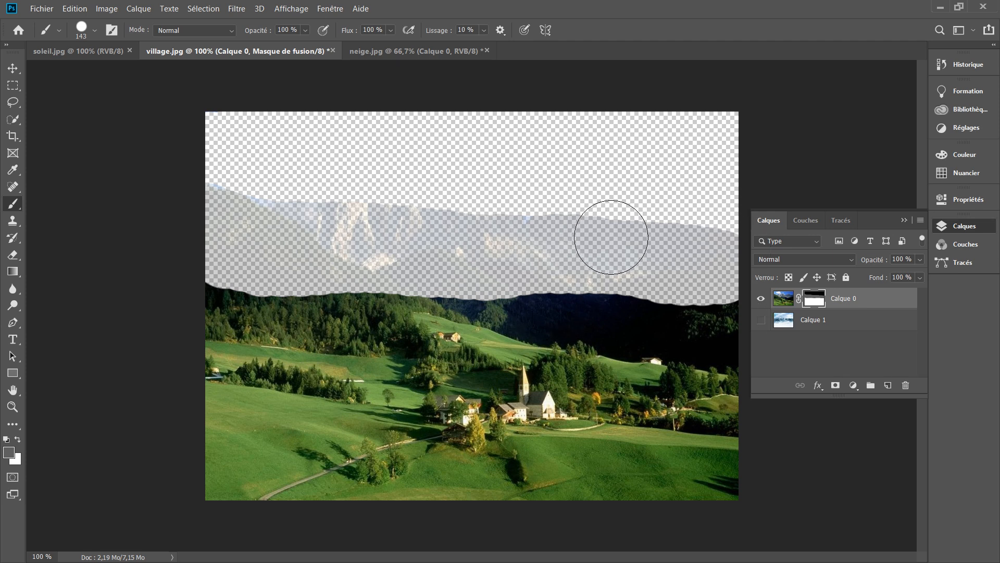
left_click(819, 304, "shift")
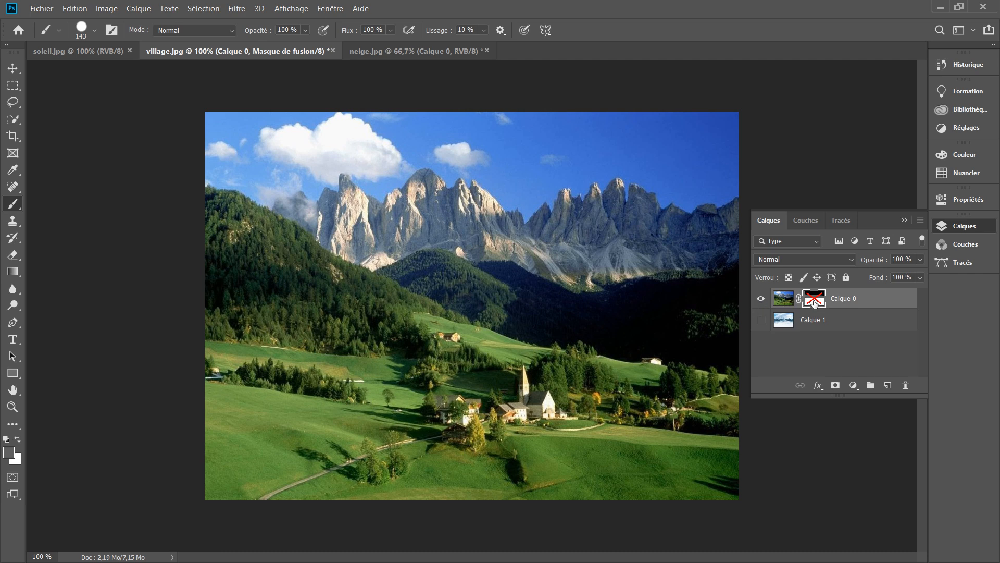
left_click(814, 303, "shift")
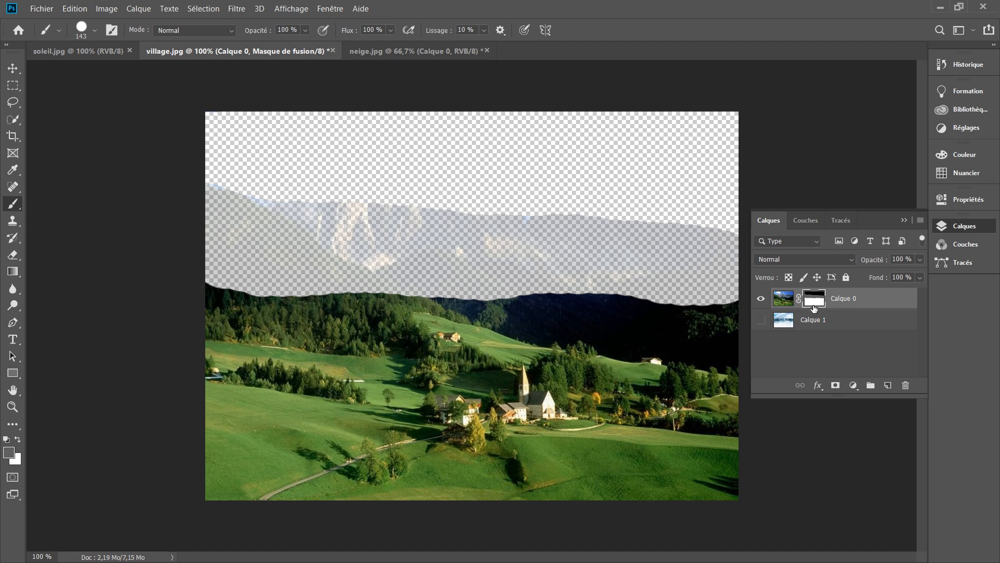
Delete the village layer's mask without applying it and show the snow layer again
left_click_drag(816, 299, 908, 386)
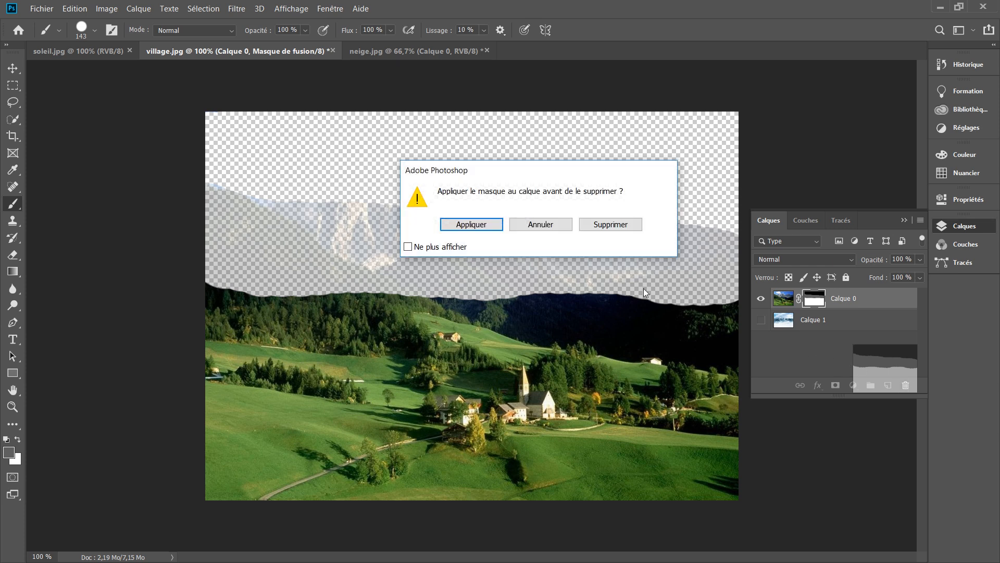
left_click(612, 224)
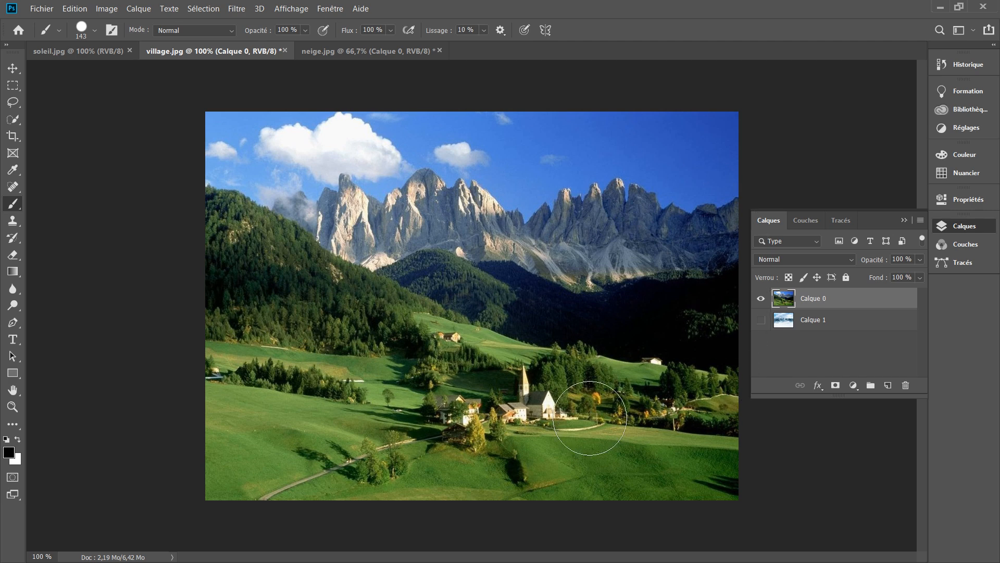
left_click(760, 322)
Add a new layer mask to the village layer, reset the default colors and set a soft 79 px brush
left_click(835, 385)
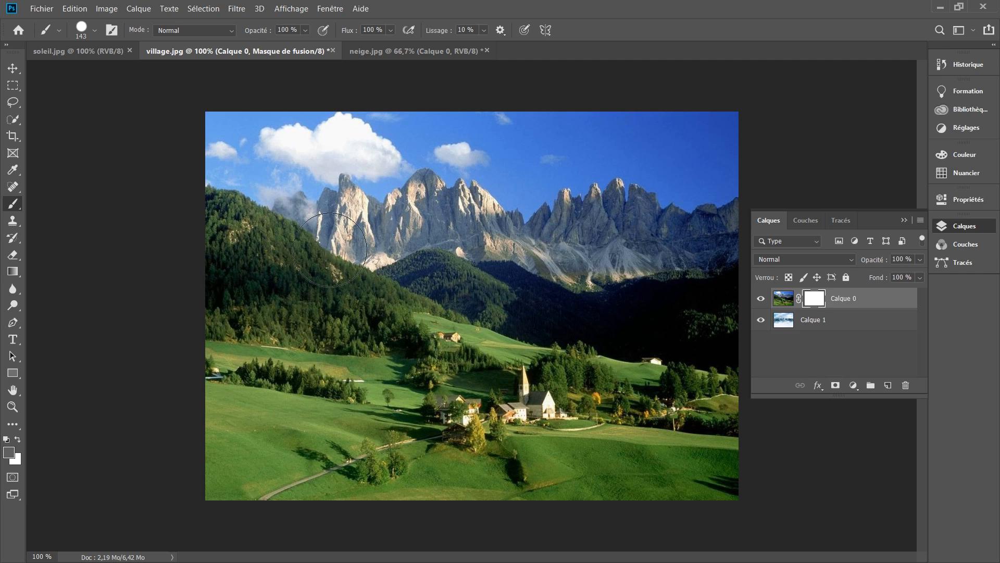
left_click(7, 439)
left_click_drag(332, 218, 358, 218)
left_click_drag(344, 163, 342, 88)
left_click_drag(359, 201, 348, 95)
mouse_move(370, 237)
left_mouse_down()
mouse_move(357, 189)
mouse_move(363, 166)
left_mouse_up()
Paint black on the mask over the village photo's sky, mountains and upper hills, blending the valley softly into the snow
mouse_move(202, 136)
left_mouse_down()
mouse_move(742, 144)
mouse_move(725, 168)
mouse_move(532, 137)
mouse_move(747, 132)
mouse_move(733, 165)
mouse_move(650, 198)
mouse_move(305, 188)
mouse_move(238, 195)
mouse_move(216, 228)
mouse_move(215, 241)
mouse_move(550, 222)
mouse_move(714, 253)
mouse_move(738, 275)
mouse_move(721, 280)
mouse_move(436, 248)
mouse_move(210, 258)
mouse_move(184, 271)
mouse_move(265, 287)
mouse_move(225, 287)
mouse_move(227, 318)
mouse_move(247, 322)
mouse_move(413, 345)
mouse_move(508, 345)
mouse_move(594, 328)
mouse_move(729, 352)
mouse_move(729, 305)
mouse_move(393, 313)
mouse_move(250, 284)
mouse_move(360, 274)
mouse_move(309, 305)
mouse_move(219, 285)
mouse_move(235, 272)
mouse_move(305, 287)
mouse_move(390, 265)
mouse_move(558, 289)
mouse_move(715, 287)
mouse_move(268, 278)
left_mouse_up()
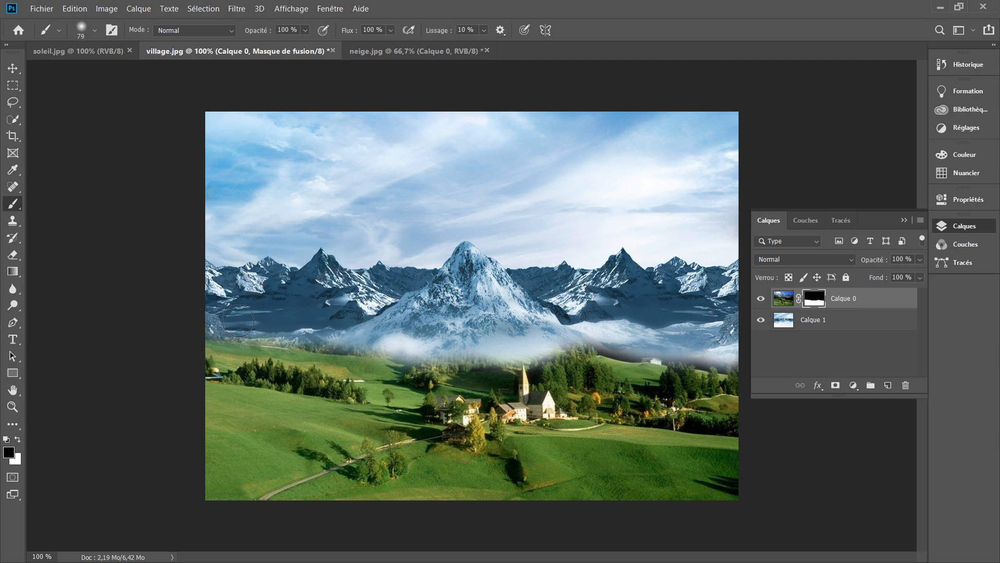
mouse_move(299, 334)
left_mouse_down()
mouse_move(503, 345)
mouse_move(580, 327)
mouse_move(604, 335)
mouse_move(594, 324)
mouse_move(555, 323)
mouse_move(748, 369)
left_mouse_up()
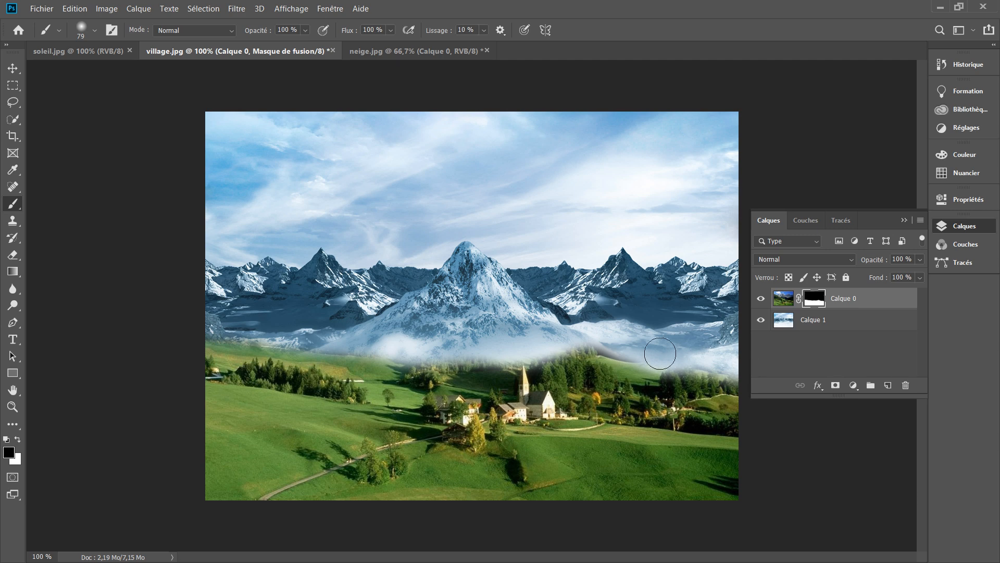
mouse_move(660, 353)
left_mouse_down()
mouse_move(584, 340)
mouse_move(686, 349)
mouse_move(751, 368)
mouse_move(575, 343)
mouse_move(464, 357)
mouse_move(251, 331)
left_mouse_up()
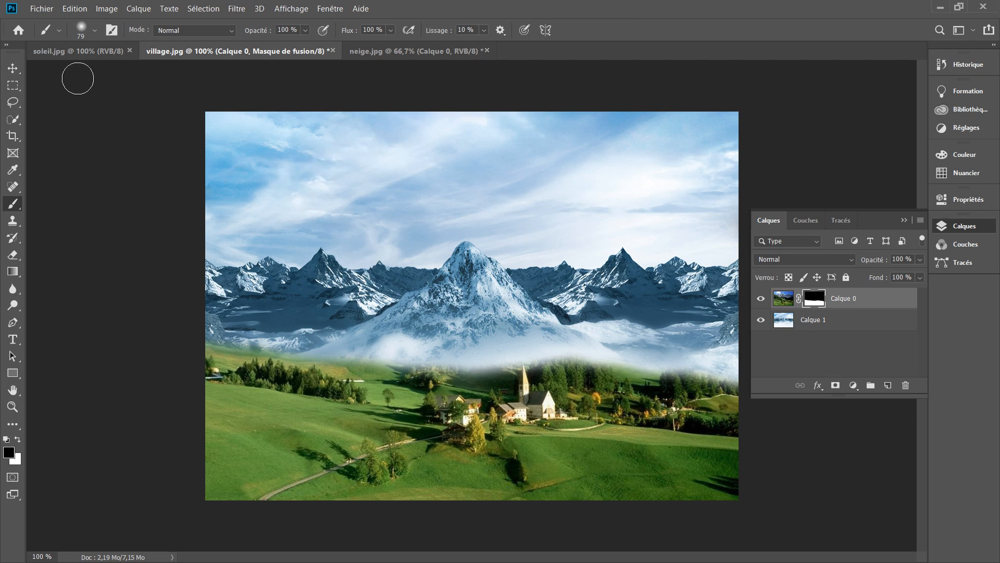
Unlock the soleil.jpg background, copy it into village.jpg to cover the full canvas, and place the sunset layer below the snow layer
left_click(70, 54)
left_click(14, 69)
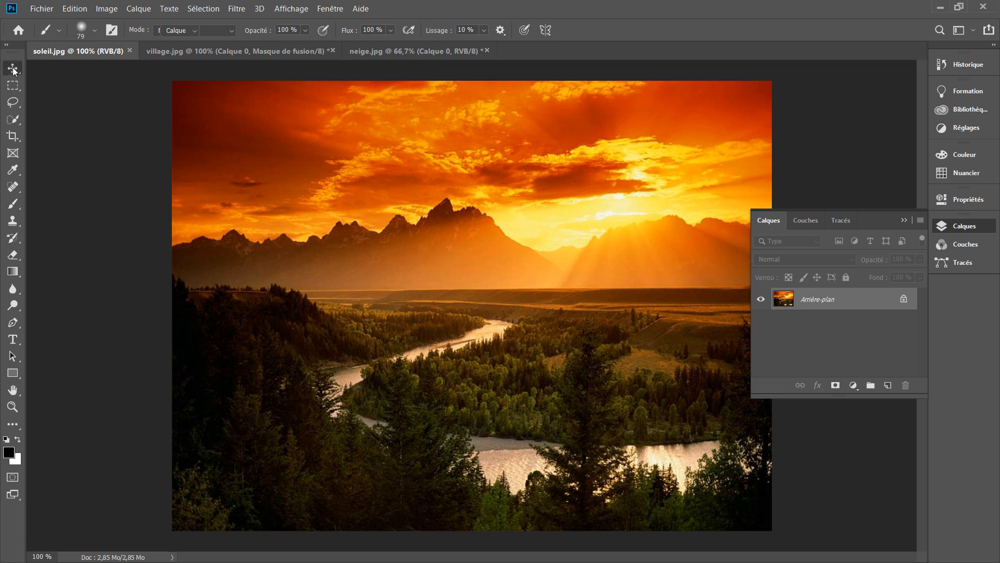
left_click(904, 299)
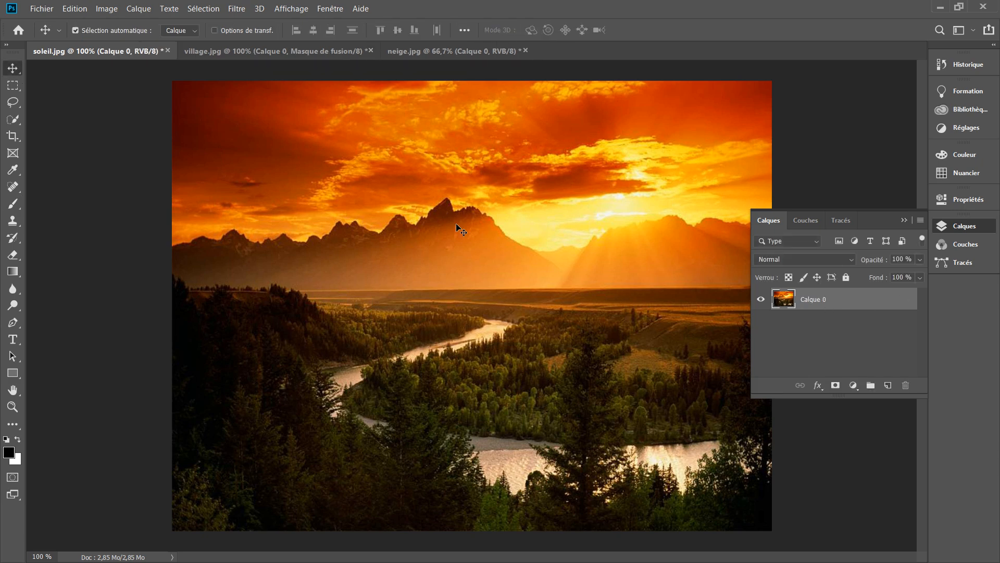
left_click_drag(425, 213, 379, 120)
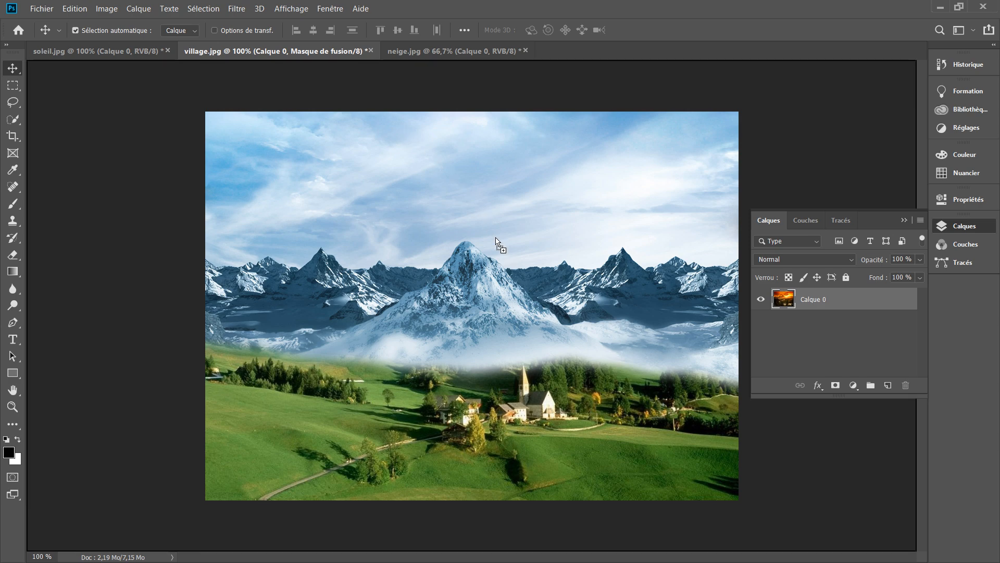
left_click_drag(496, 238, 519, 333)
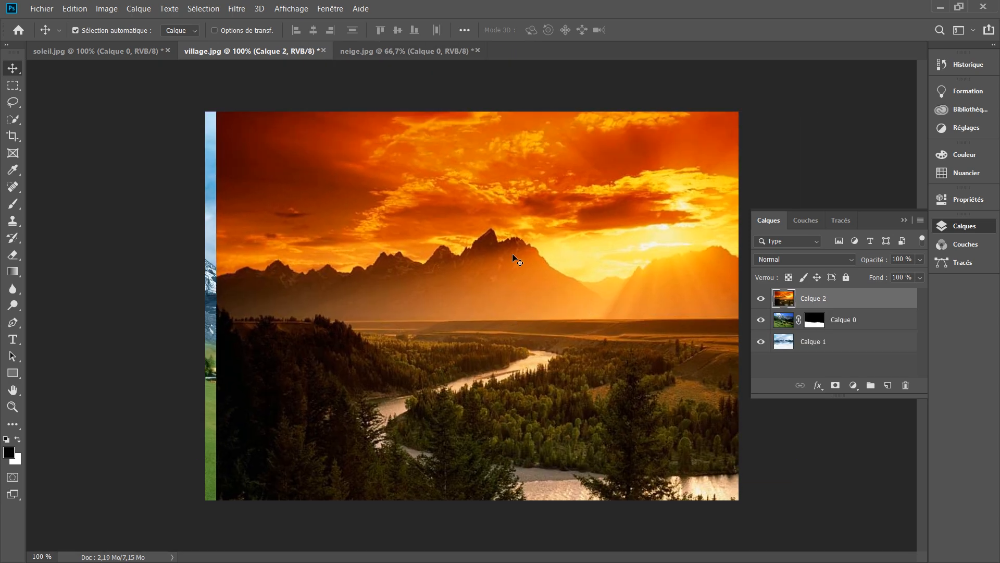
left_click_drag(512, 255, 477, 252)
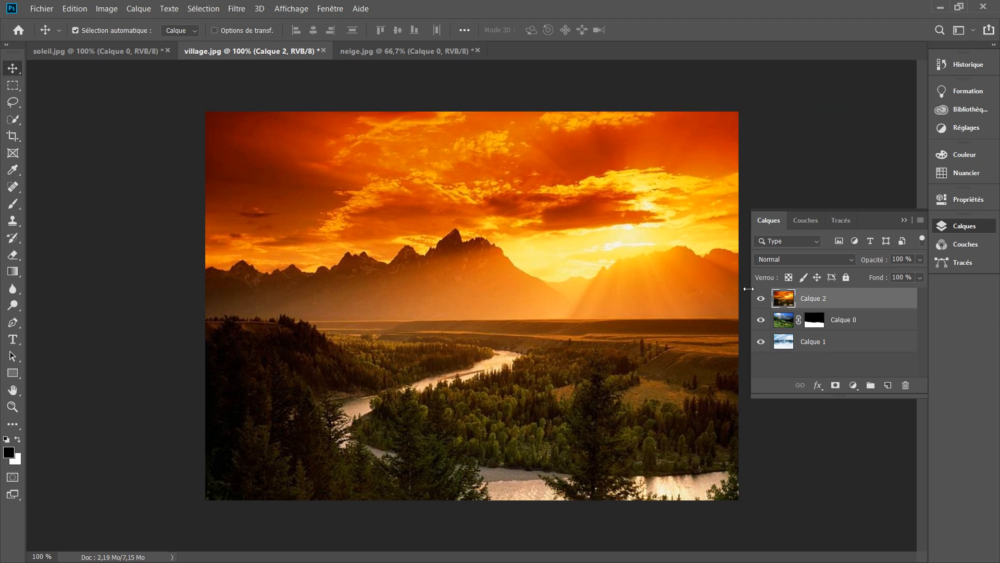
left_click_drag(822, 298, 816, 354)
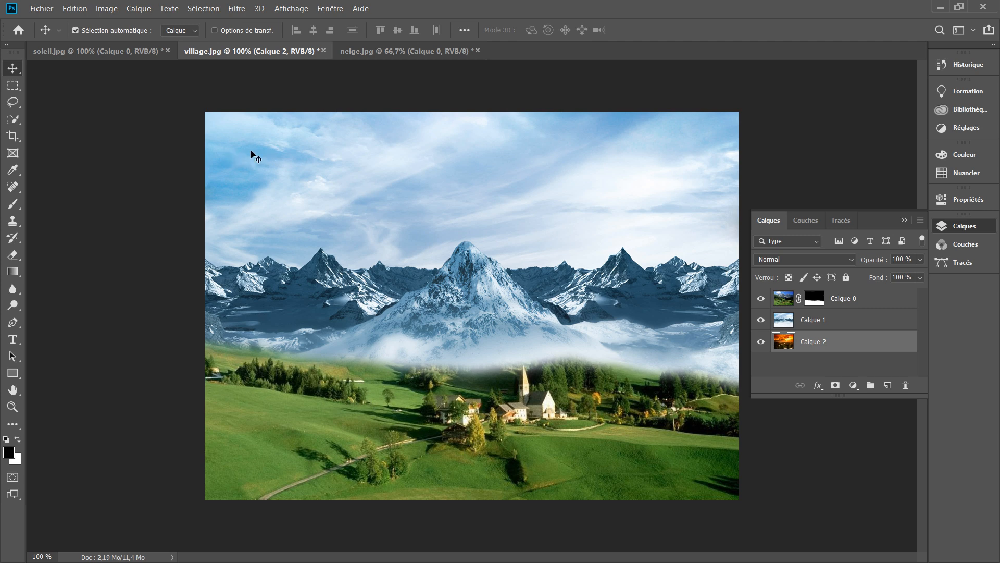
Add a layer mask to the snow layer and set a soft black brush of 172 px
left_click(787, 324)
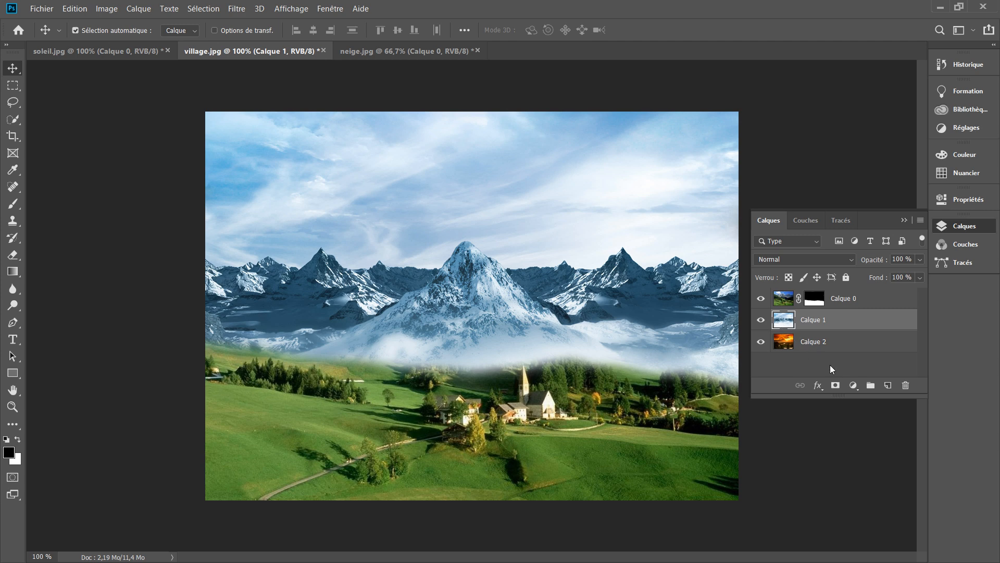
left_click(836, 386)
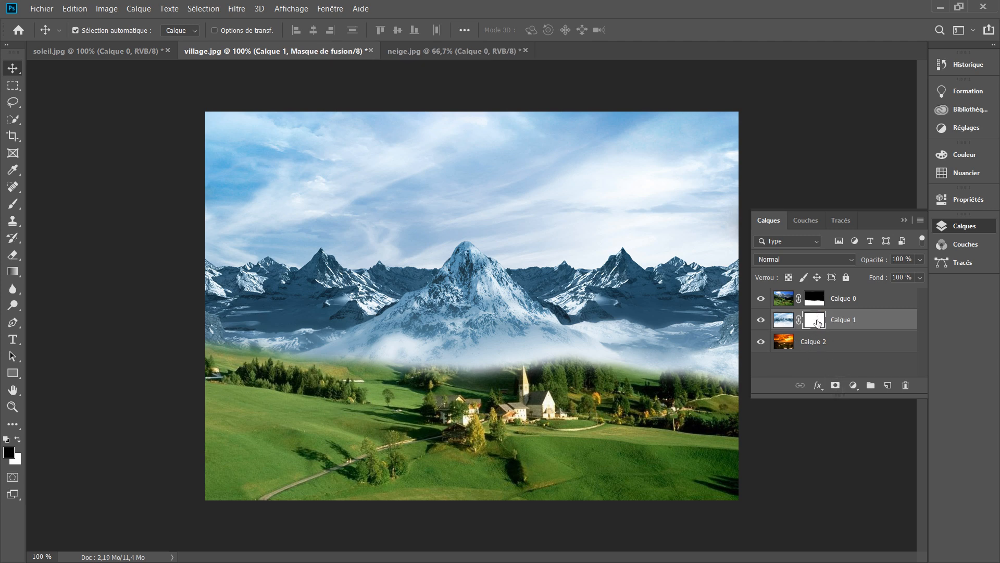
left_click(17, 204)
right_click(223, 163, "alt")
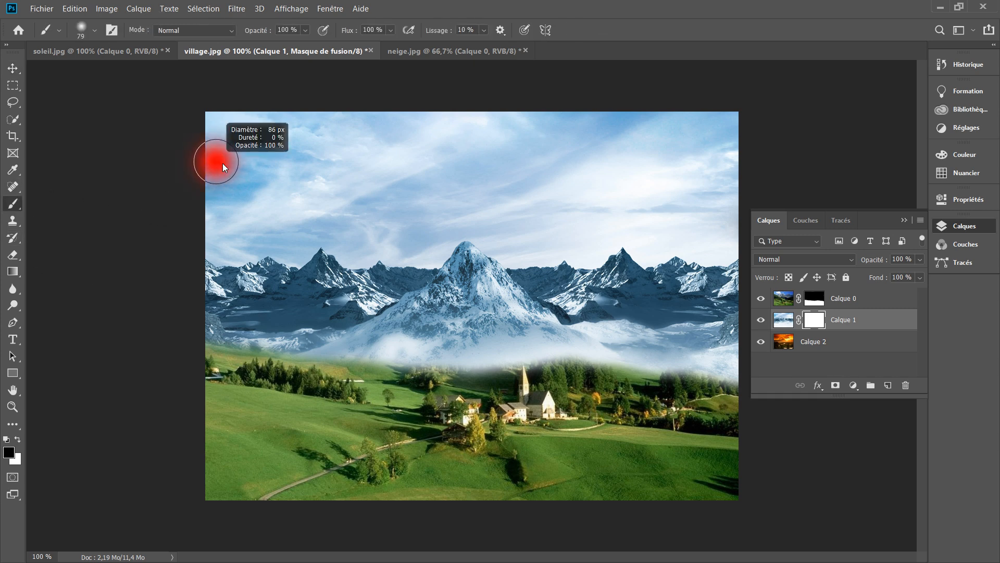
Paint black on the snow layer's mask over its sky down to the ridgeline, using a 126 px brush near the peaks
mouse_move(187, 119)
left_mouse_down()
mouse_move(323, 134)
mouse_move(240, 122)
mouse_move(745, 119)
mouse_move(745, 145)
mouse_move(496, 148)
mouse_move(230, 126)
mouse_move(204, 129)
mouse_move(184, 157)
mouse_move(261, 151)
mouse_move(483, 171)
left_mouse_up()
left_click_drag(298, 153, 317, 155)
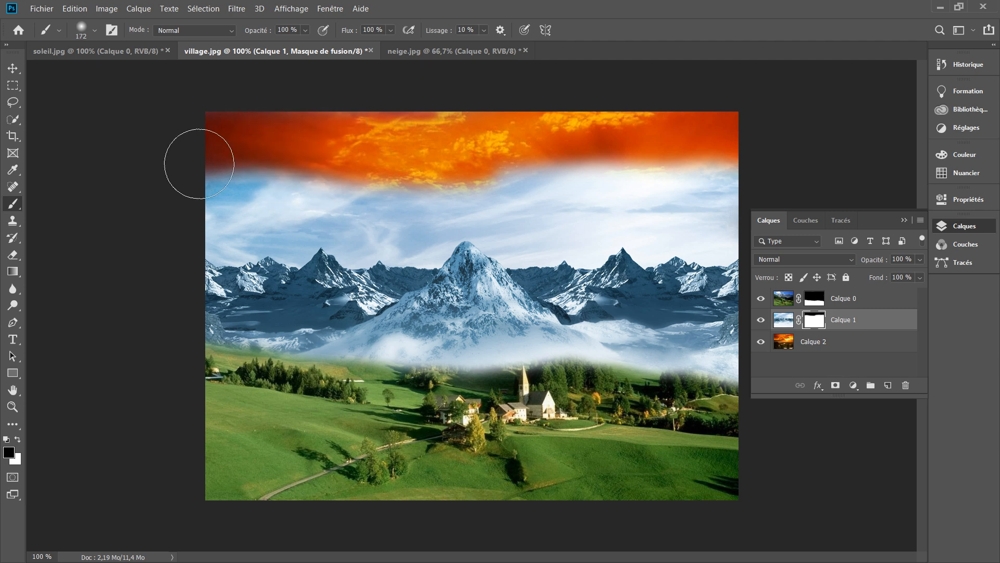
mouse_move(199, 164)
left_mouse_down()
mouse_move(458, 190)
mouse_move(740, 193)
mouse_move(664, 188)
left_mouse_up()
mouse_move(715, 226)
left_mouse_down()
mouse_move(738, 232)
mouse_move(718, 245)
mouse_move(663, 230)
mouse_move(649, 245)
mouse_move(613, 227)
mouse_move(583, 250)
mouse_move(550, 229)
mouse_move(544, 246)
mouse_move(514, 247)
mouse_move(471, 223)
mouse_move(552, 221)
left_mouse_up()
mouse_move(459, 224)
left_mouse_down()
mouse_move(427, 246)
mouse_move(389, 228)
mouse_move(427, 221)
mouse_move(357, 223)
mouse_move(360, 233)
mouse_move(339, 217)
mouse_move(299, 214)
mouse_move(286, 232)
mouse_move(243, 219)
mouse_move(246, 231)
mouse_move(203, 224)
left_mouse_up()
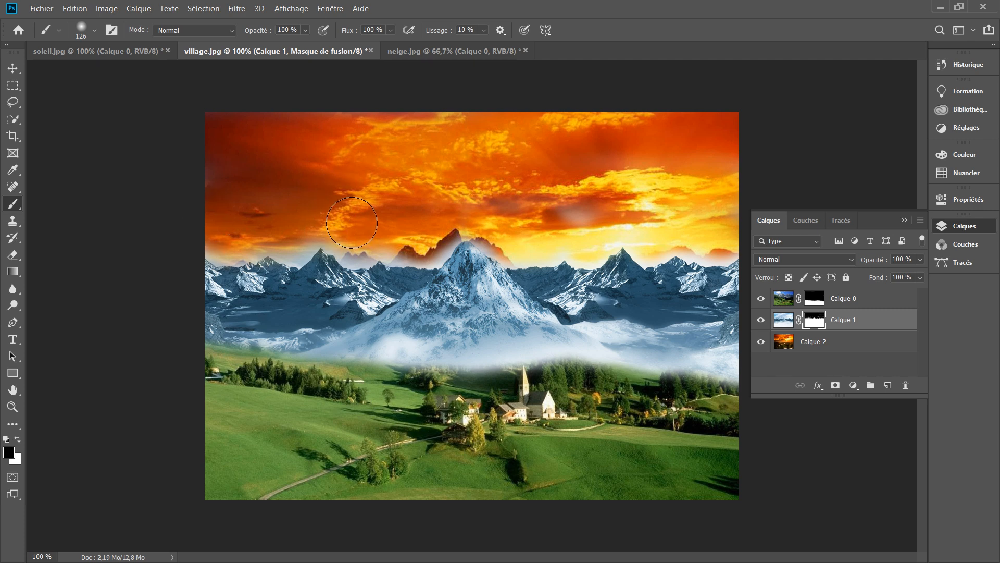
left_click(430, 237)
mouse_move(438, 225)
left_mouse_down()
mouse_move(494, 207)
mouse_move(509, 226)
mouse_move(540, 234)
mouse_move(618, 215)
mouse_move(719, 223)
left_mouse_up()
mouse_move(578, 197)
left_mouse_down()
mouse_move(644, 180)
mouse_move(620, 169)
left_mouse_up()
left_click_drag(319, 241, 344, 246)
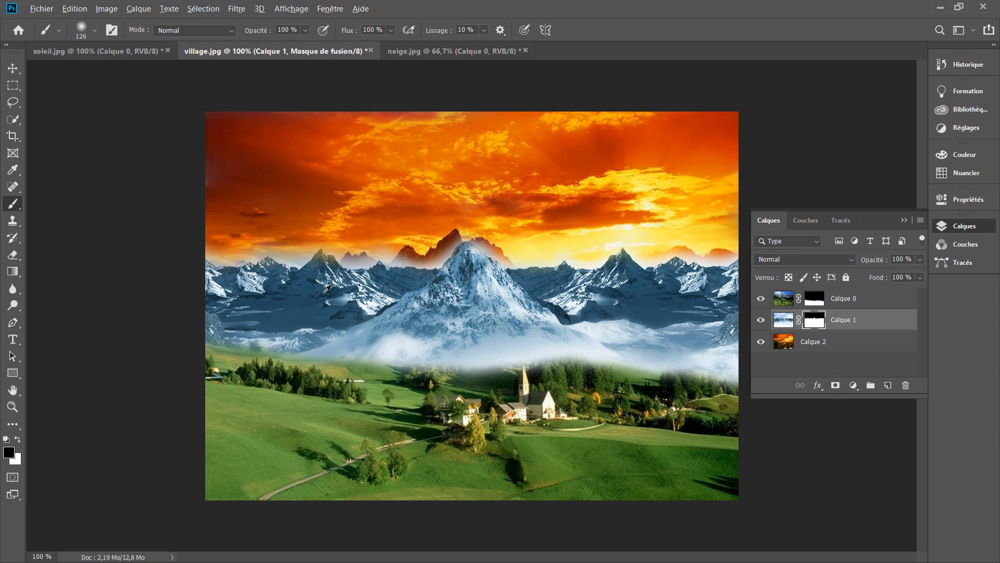
Restore the partly erased pointed peak left of the main mountain by painting white on the mask with a 39 px brush
scroll(328, 276, "up", 5)
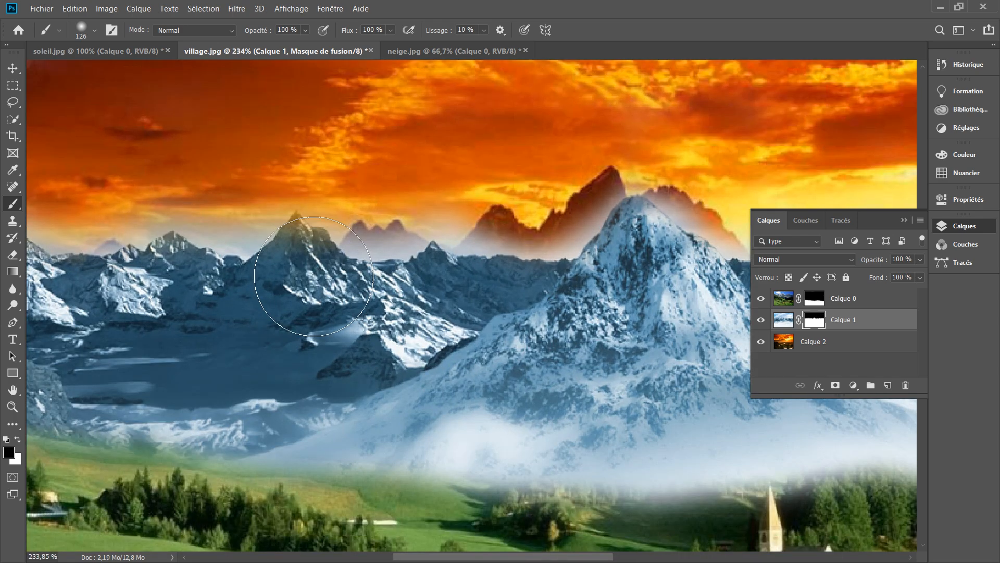
key("alt")
left_click_drag(327, 251, 236, 232)
key("x")
mouse_move(294, 252)
left_mouse_down()
mouse_move(299, 222)
mouse_move(328, 262)
left_mouse_up()
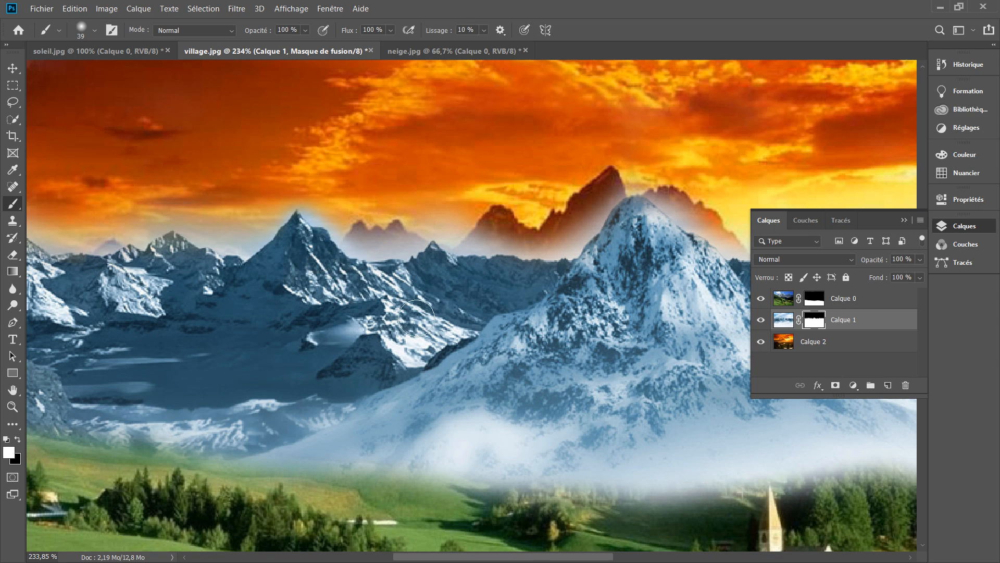
scroll(384, 320, "down", 6)
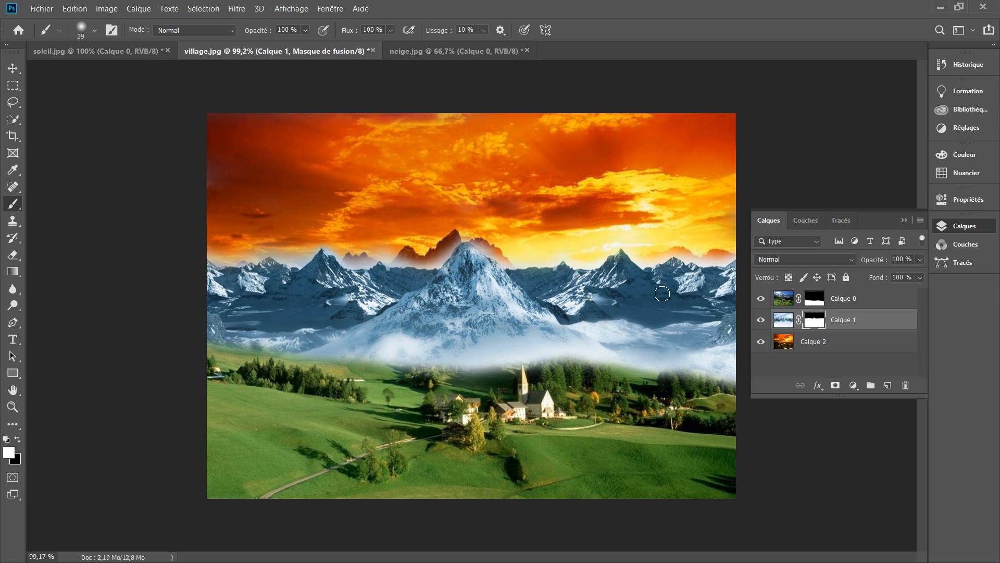
Enlarge the snow layer proportionally from its centre with Free Transform so its mountains cover the sunset photo's dark peaks
left_click(783, 324)
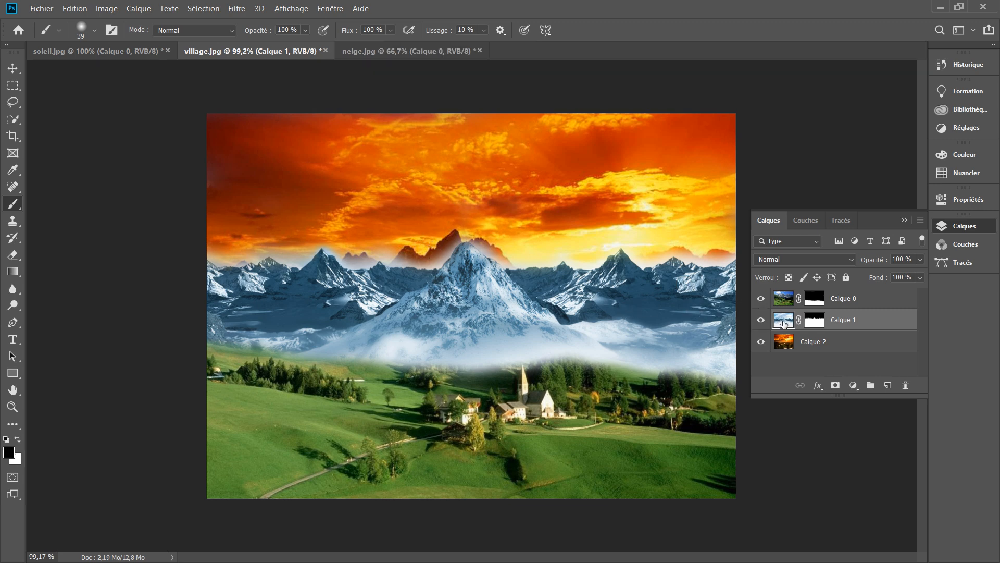
key("ctrl+t")
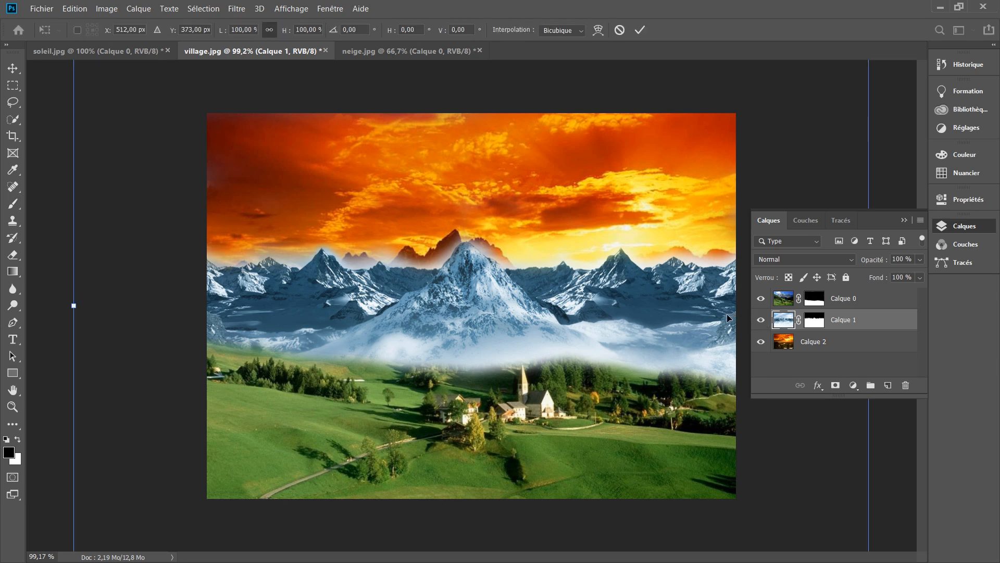
key("ctrl+0")
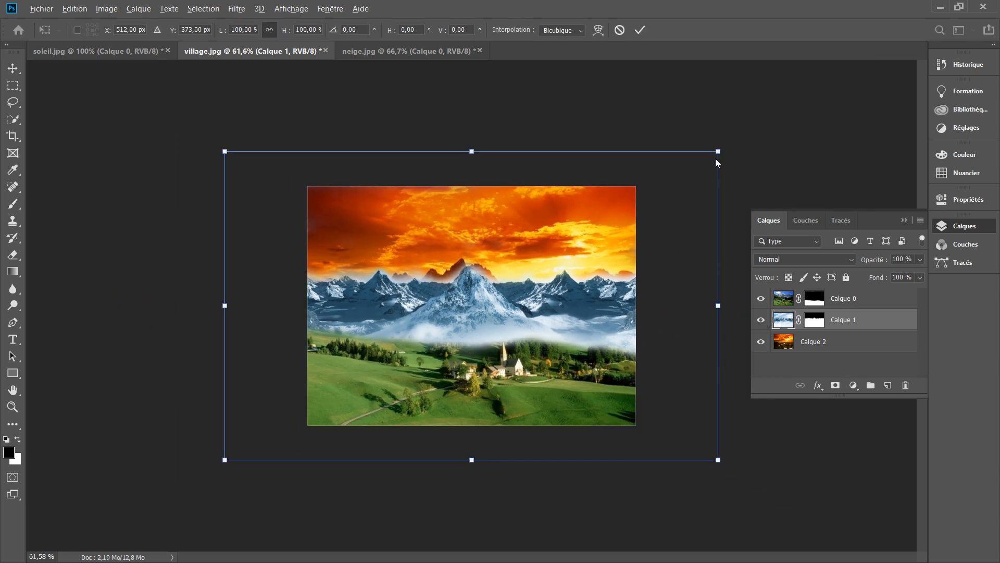
left_click_drag(718, 154, 811, 132)
key("b")
scroll(516, 299, "up", 2)
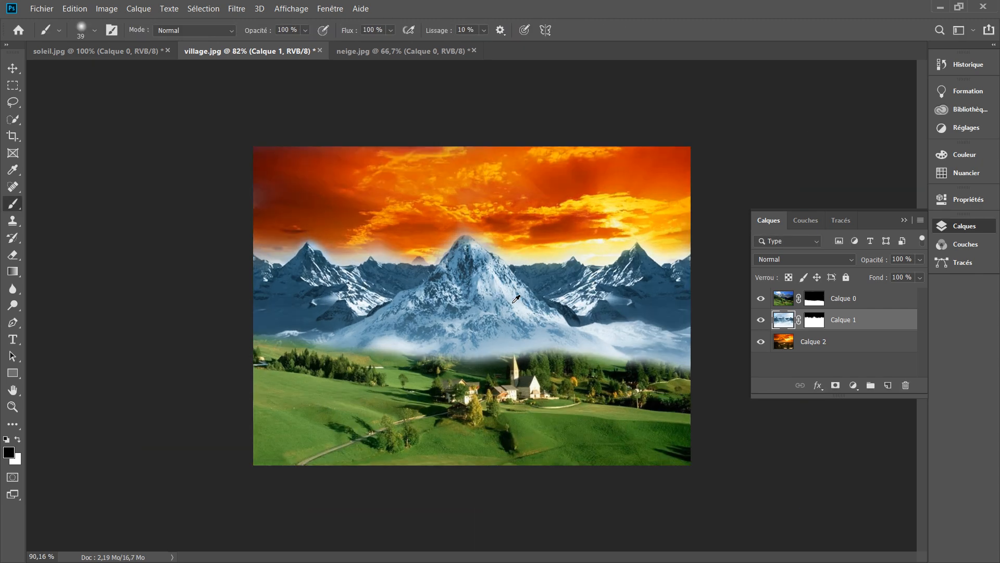
scroll(516, 300, "up", 3)
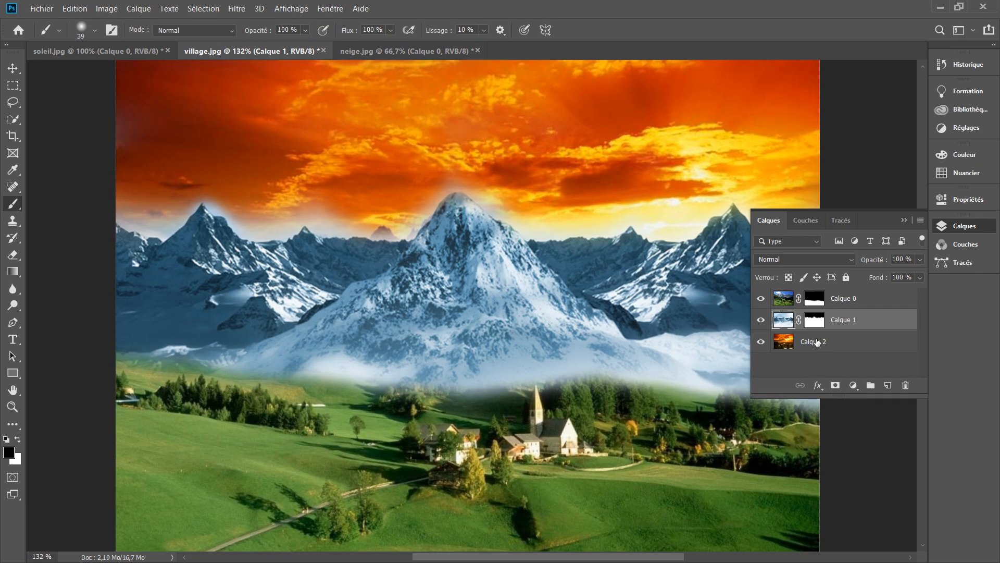
Move the sunset layer slightly down so its bright sky sits closer behind the snowy mountains
left_click(794, 343)
scroll(417, 313, "up", 2)
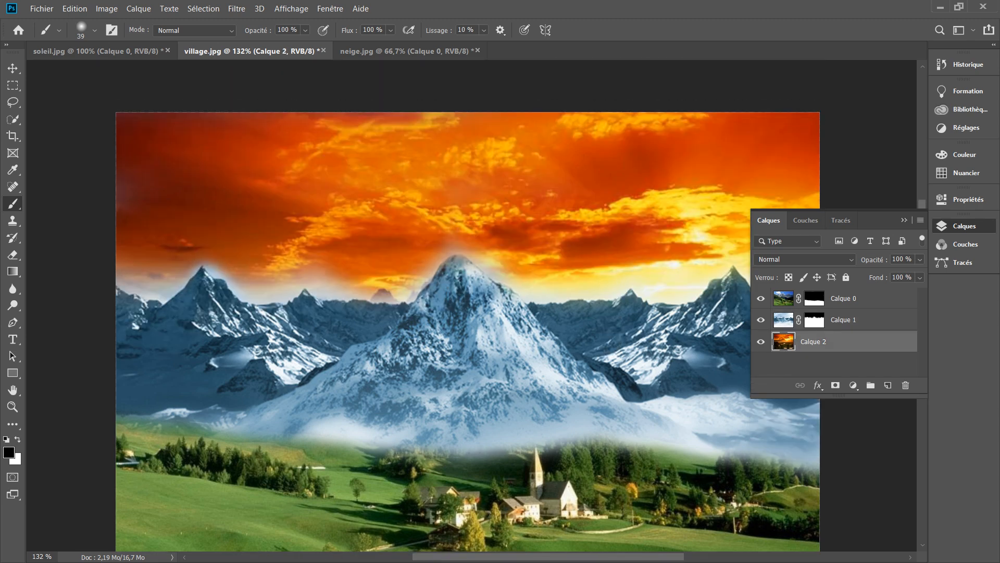
left_click(13, 70)
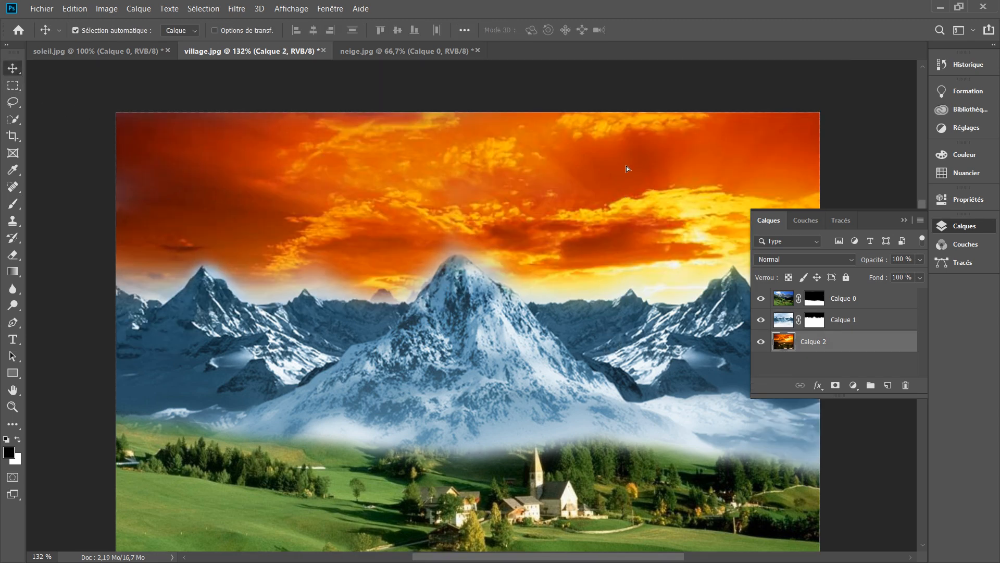
left_click_drag(627, 167, 626, 176)
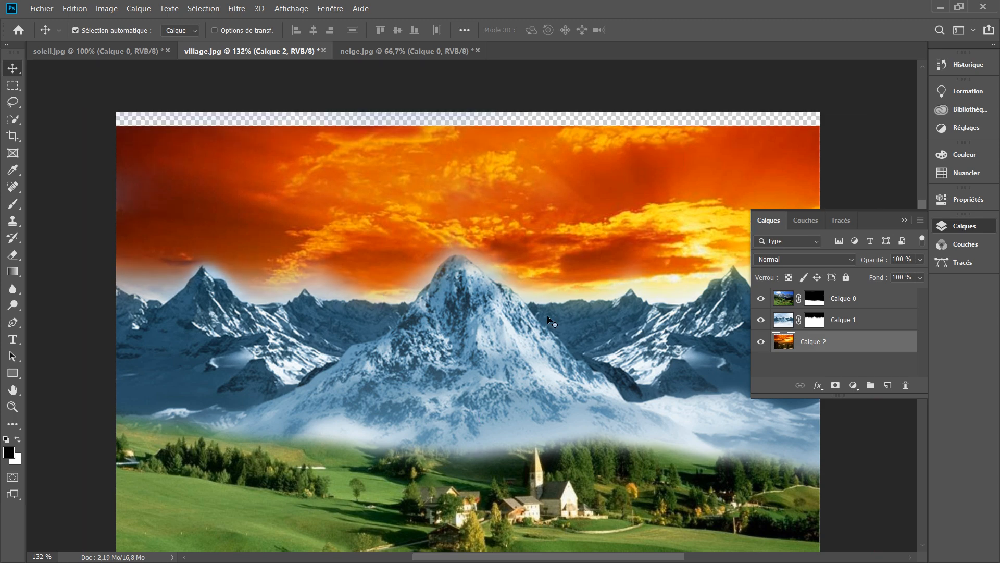
Crop the image's upper edge in two passes to remove the empty transparent strip above the sunset sky
scroll(546, 293, "down", 3)
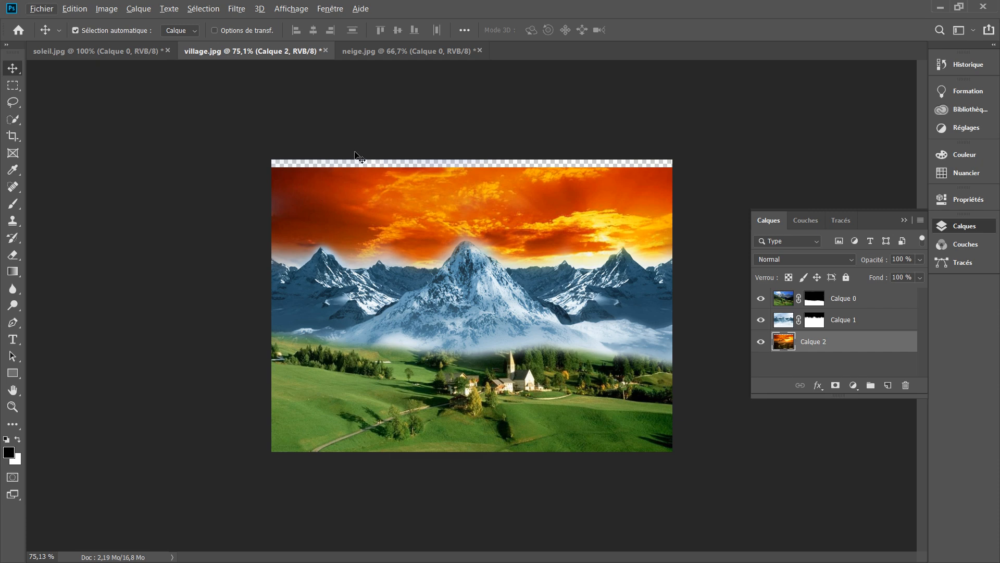
left_click(13, 136)
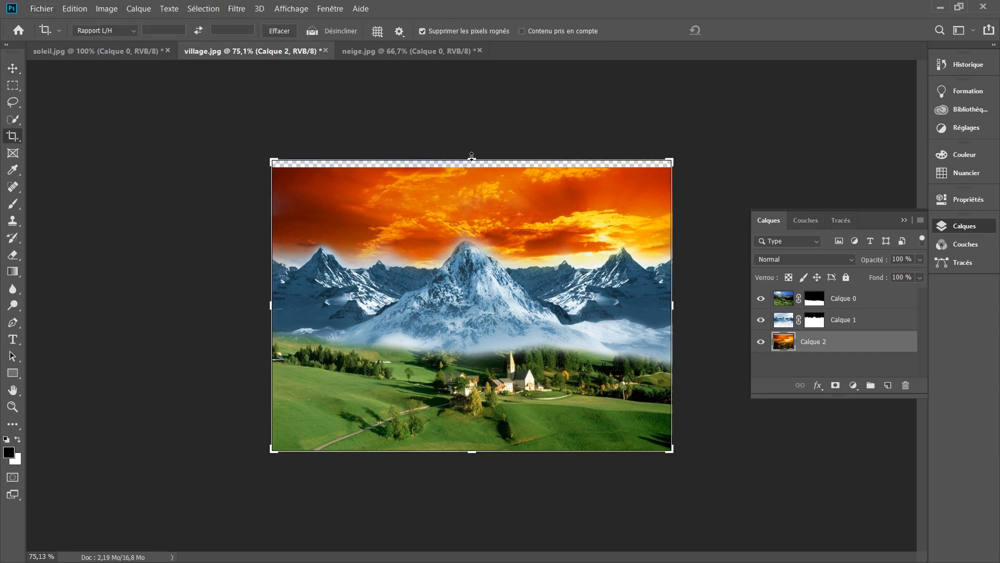
left_click_drag(472, 156, 472, 160)
key("Return")
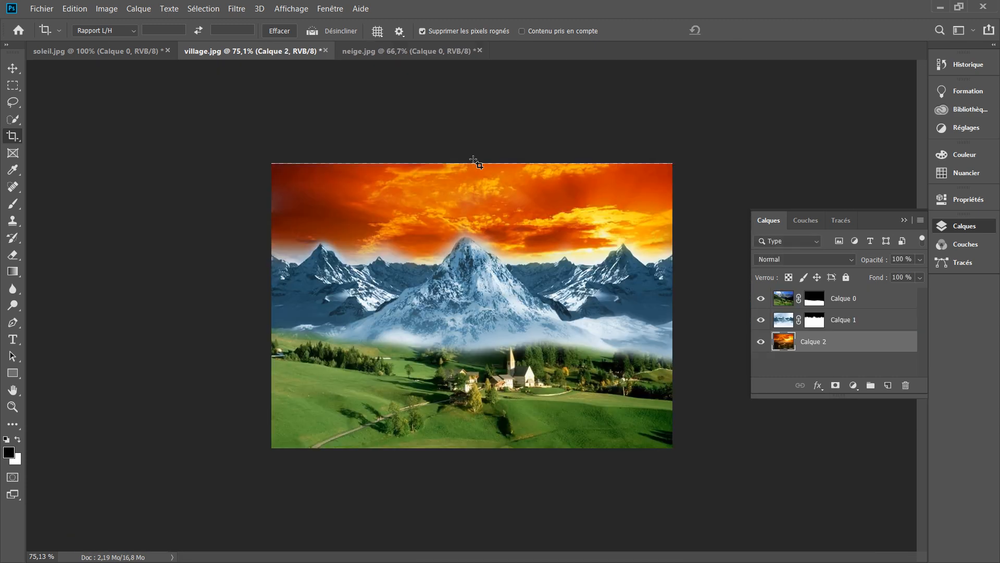
key("ctrl+0")
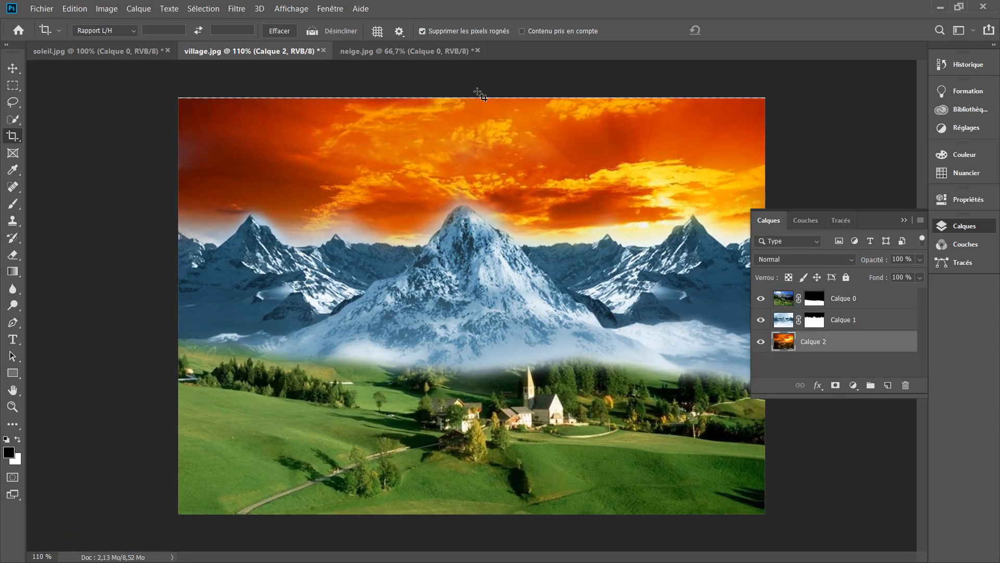
left_click(11, 136)
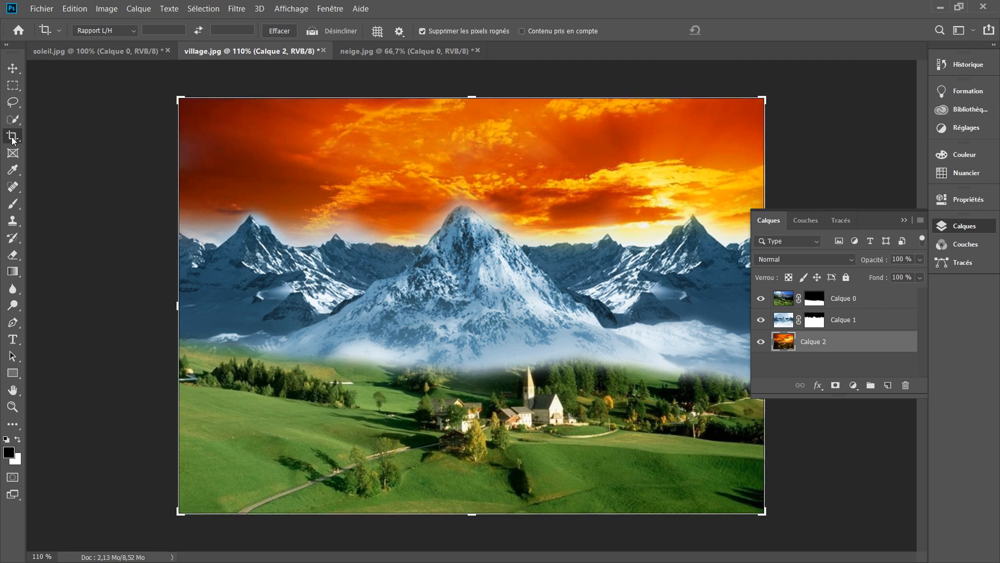
left_click_drag(469, 96, 471, 98)
key("Return")
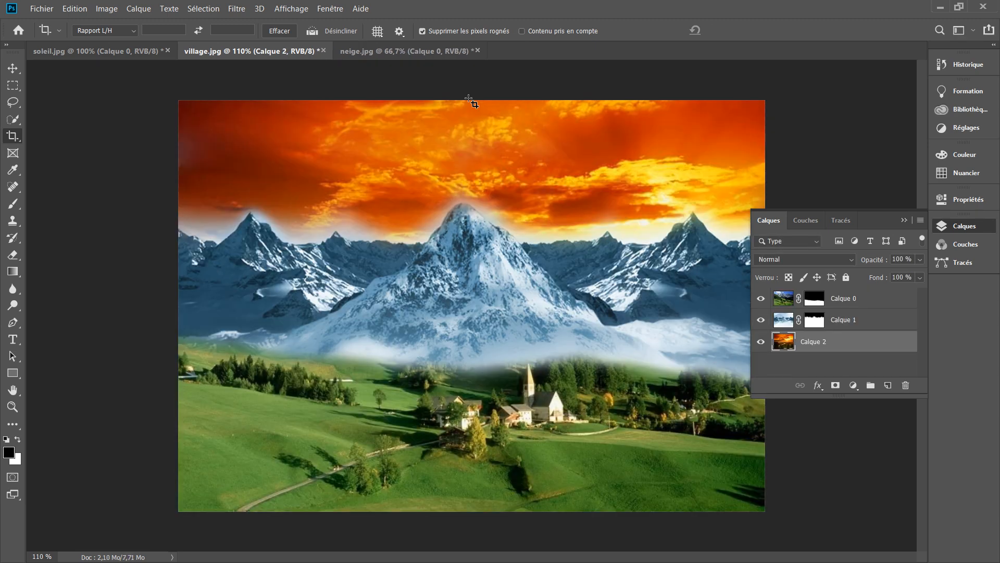
left_click(18, 69)
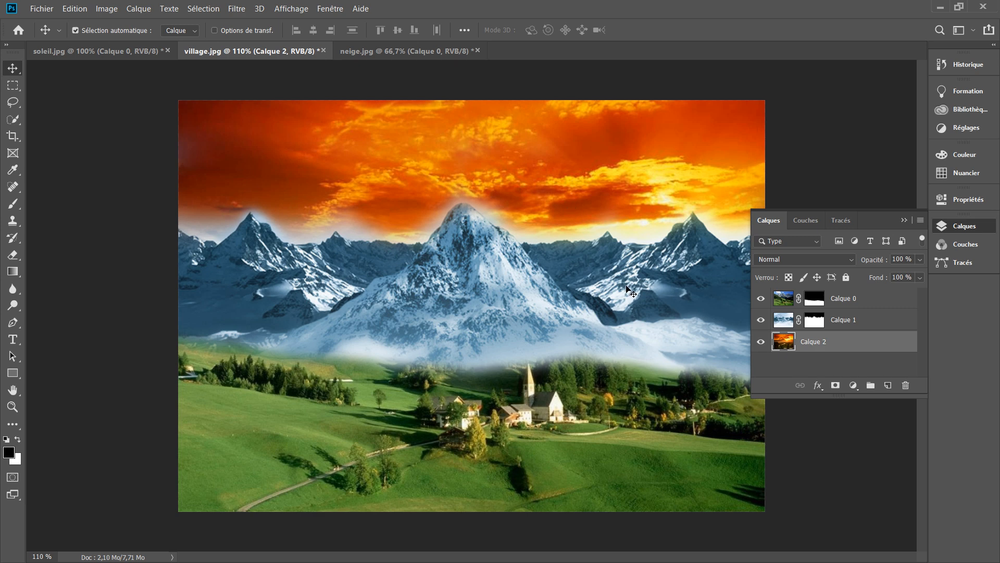